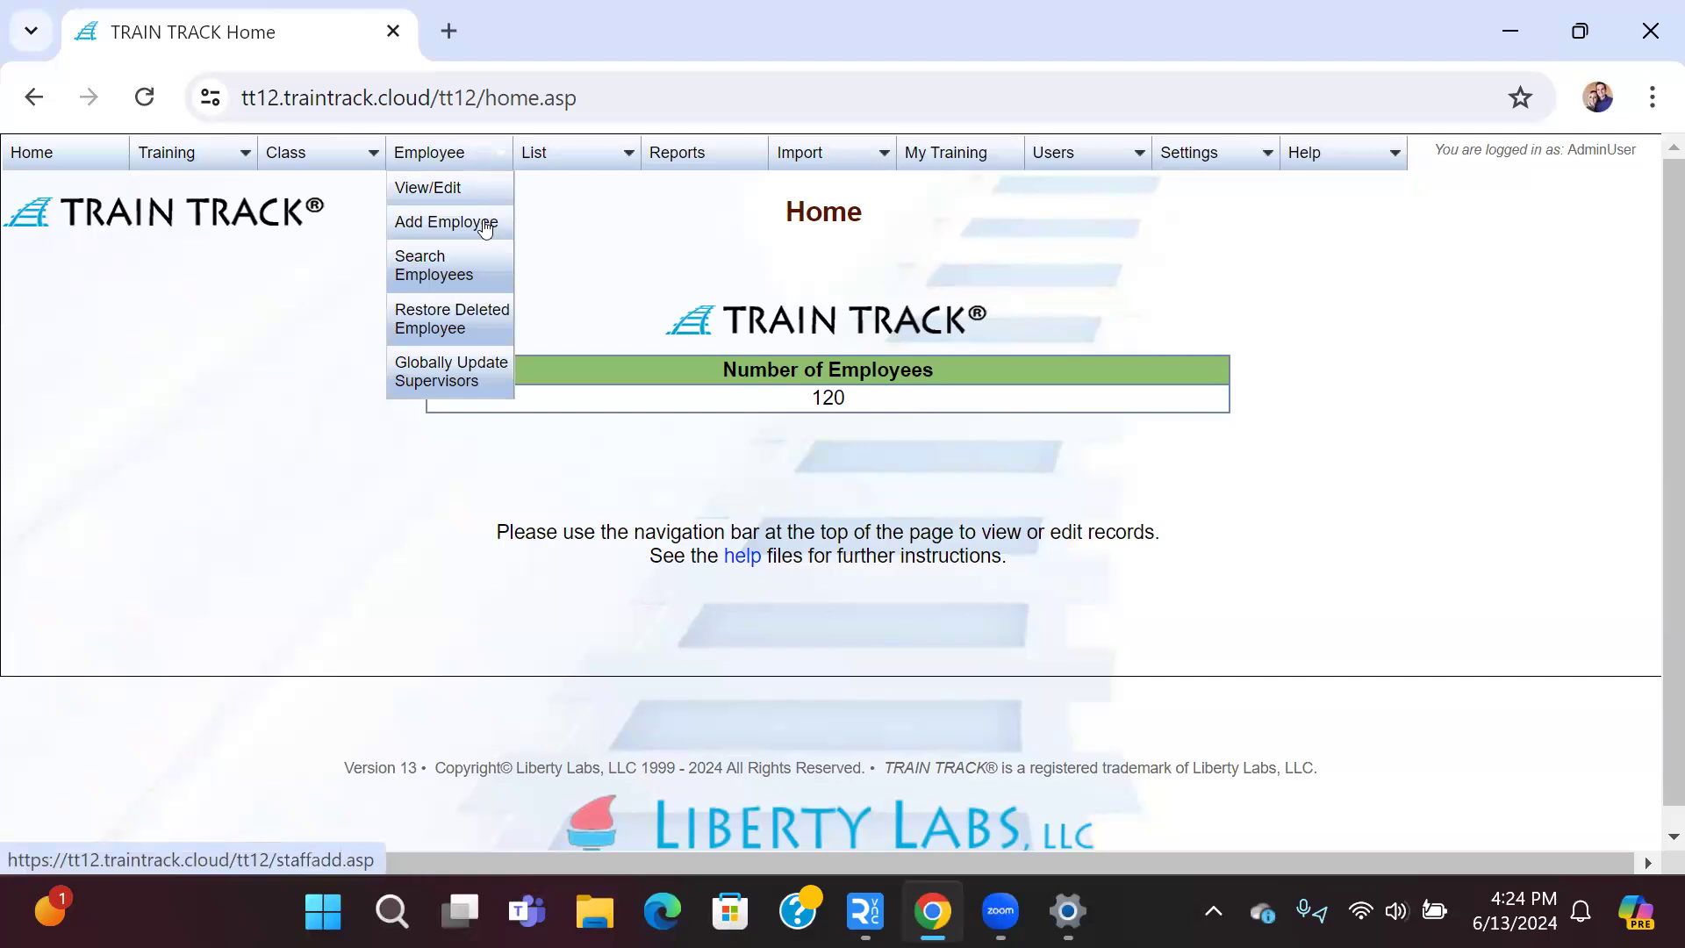
Step: Open a blank Add Employee form from the Employee menu
{"action": "left_click", "coordinate": [485, 226]}
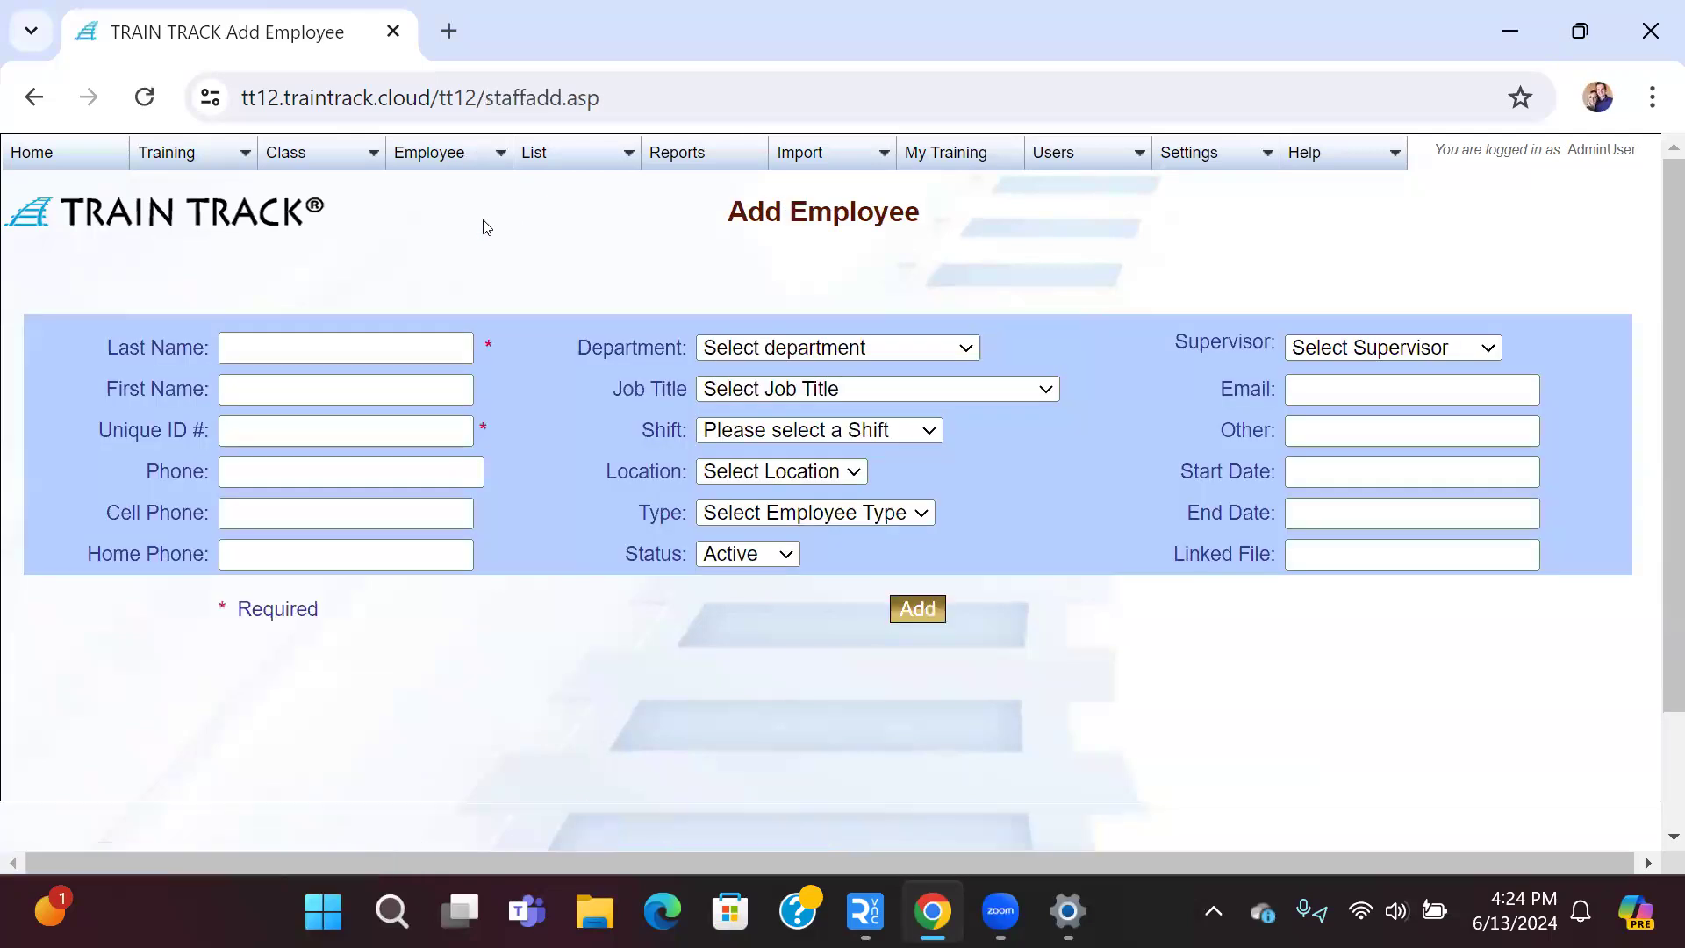
Step: Enter the employee's last name, first name, unique ID and phone number, removing the extra digit
{"action": "left_click", "coordinate": [363, 337]}
{"action": "left_click", "coordinate": [368, 347]}
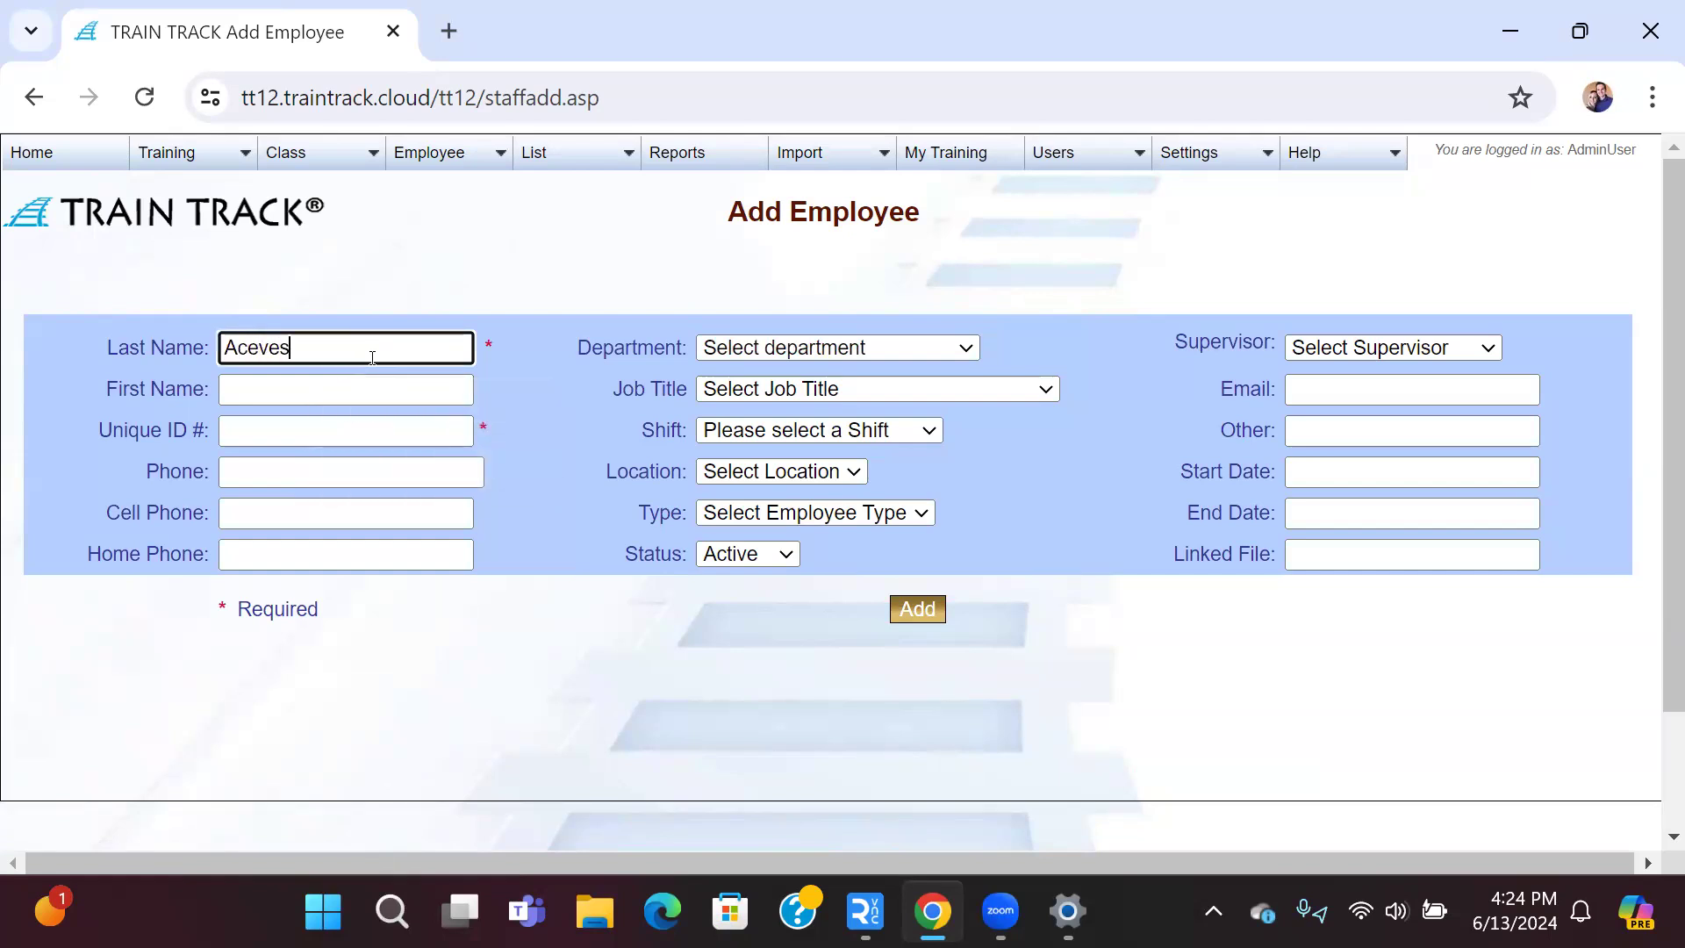
{"action": "key", "text": "Tab"}
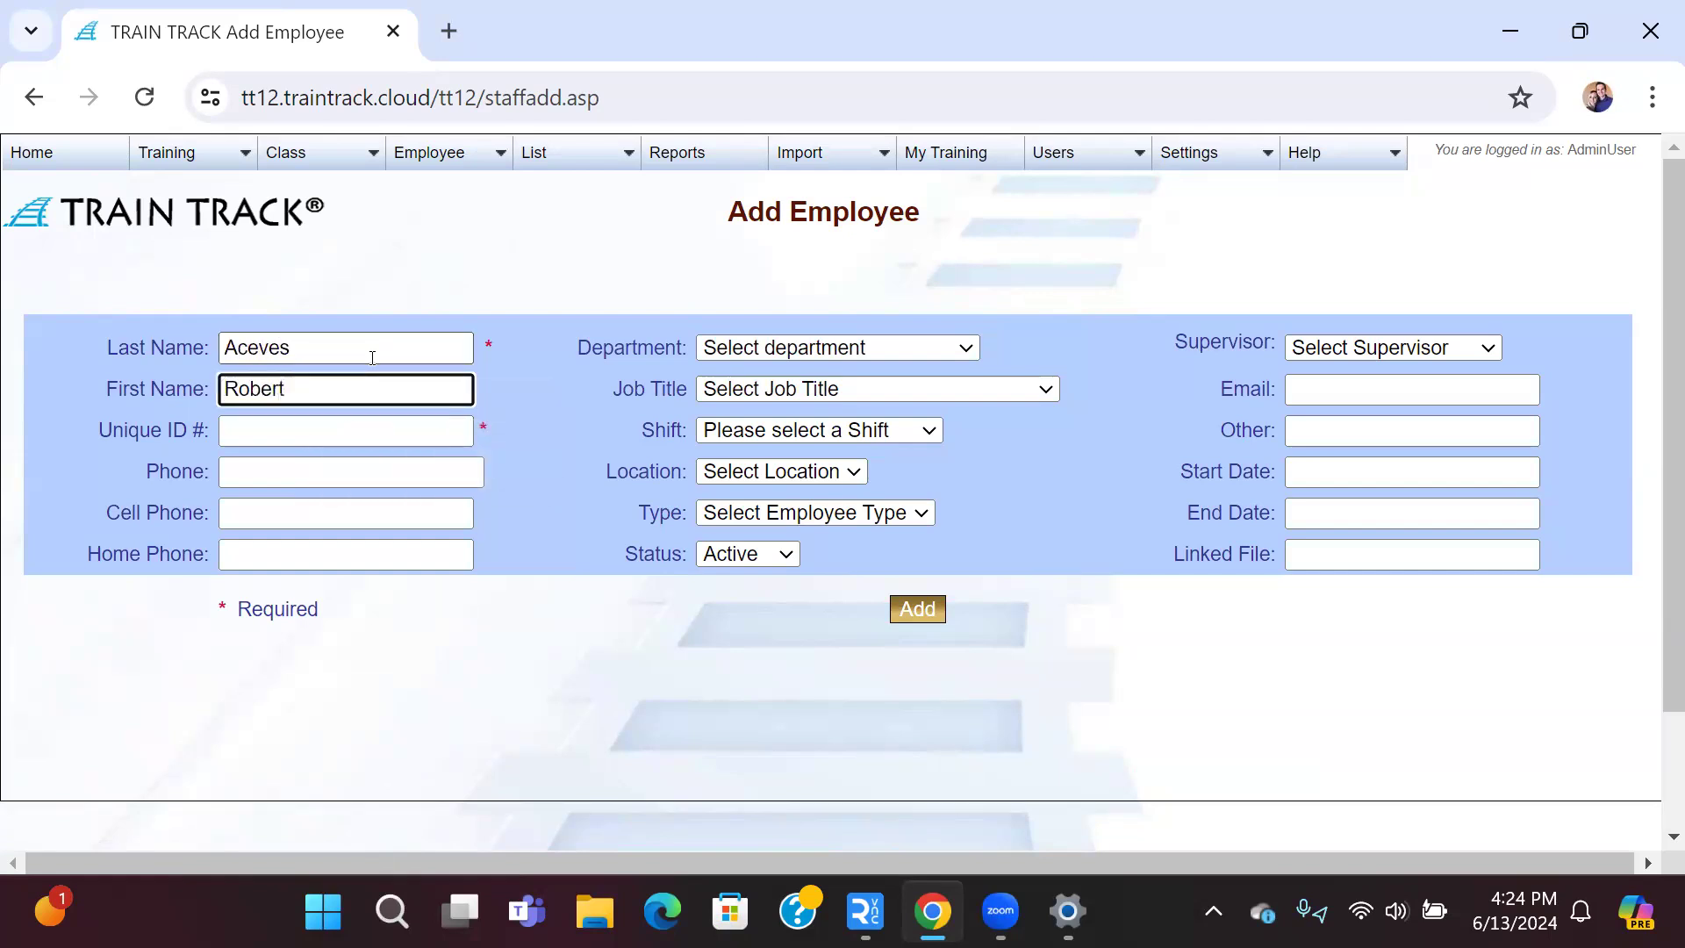
{"action": "key", "text": "Tab"}
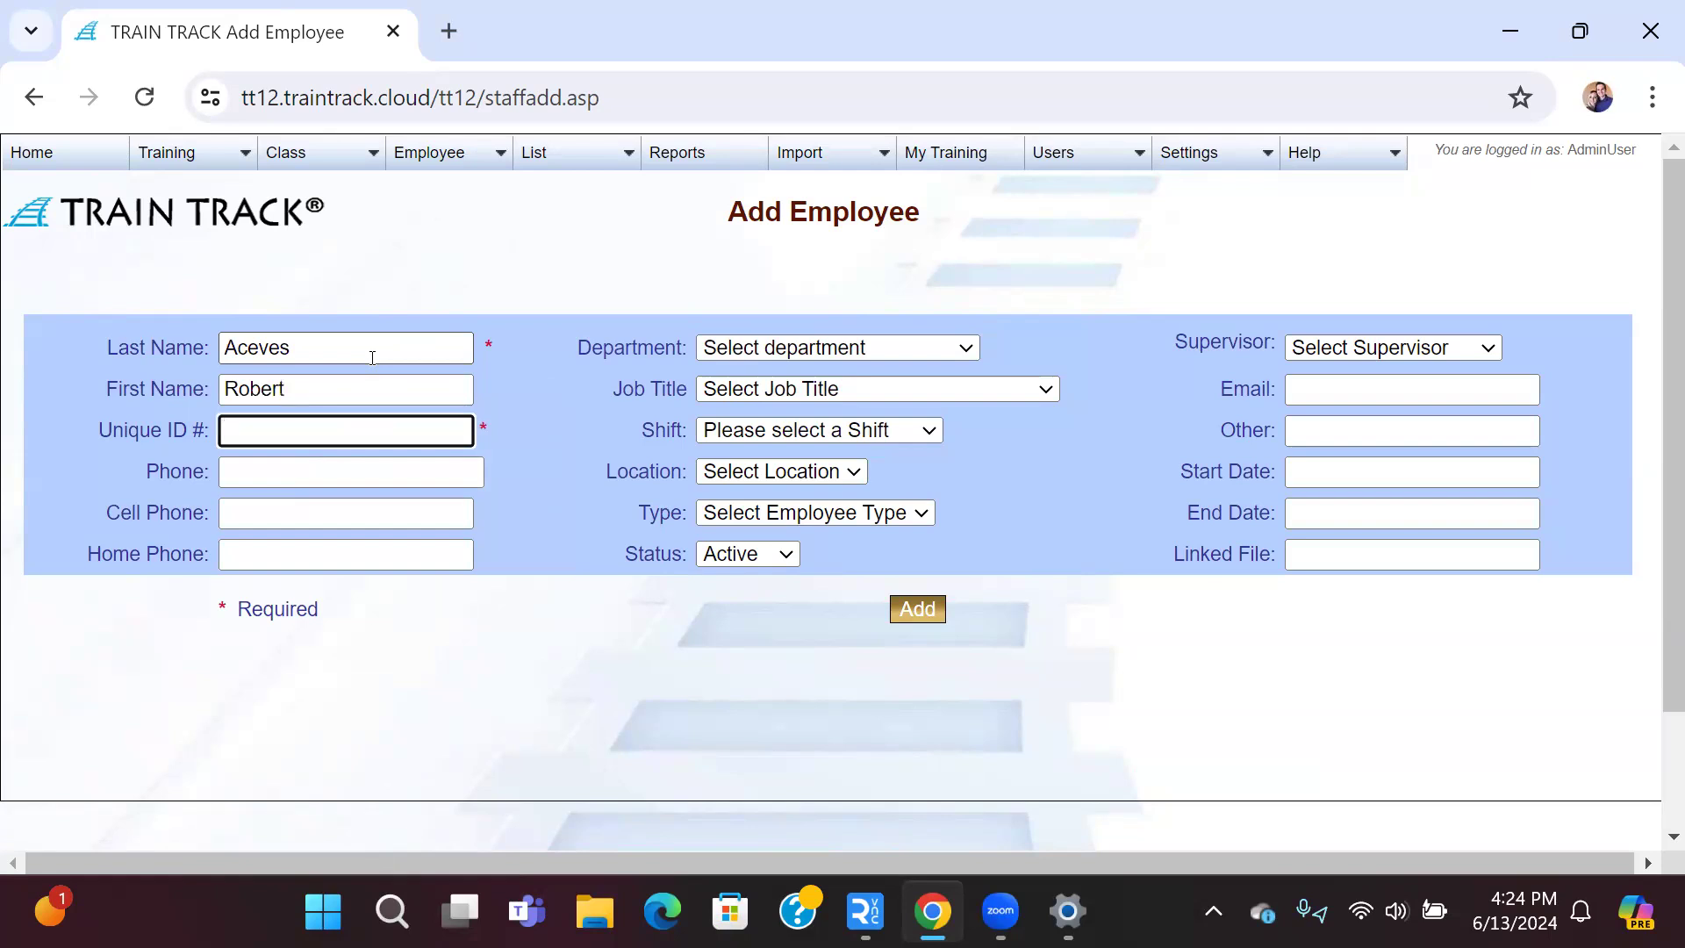
{"action": "type", "text": "Ace-485"}
{"action": "key", "text": "Tab"}
{"action": "type", "text": "555-"}
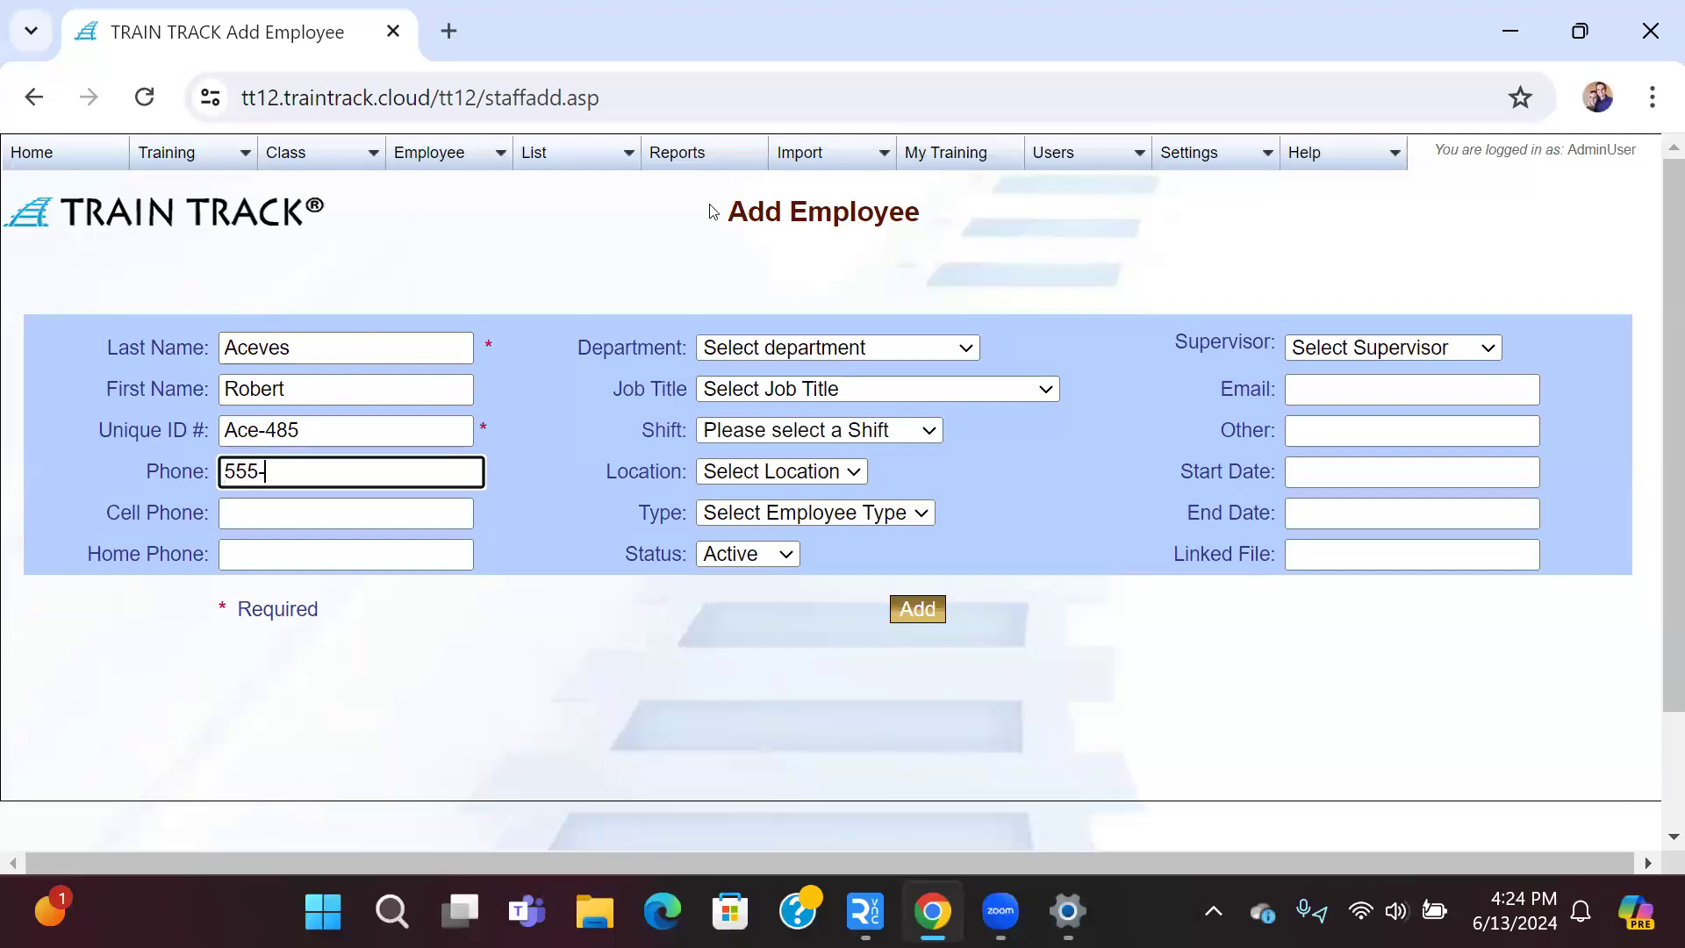
{"action": "type", "text": "985-99654"}
{"action": "key", "text": "BackSpace"}
{"action": "key", "text": "Tab"}
{"action": "key", "text": "Tab"}
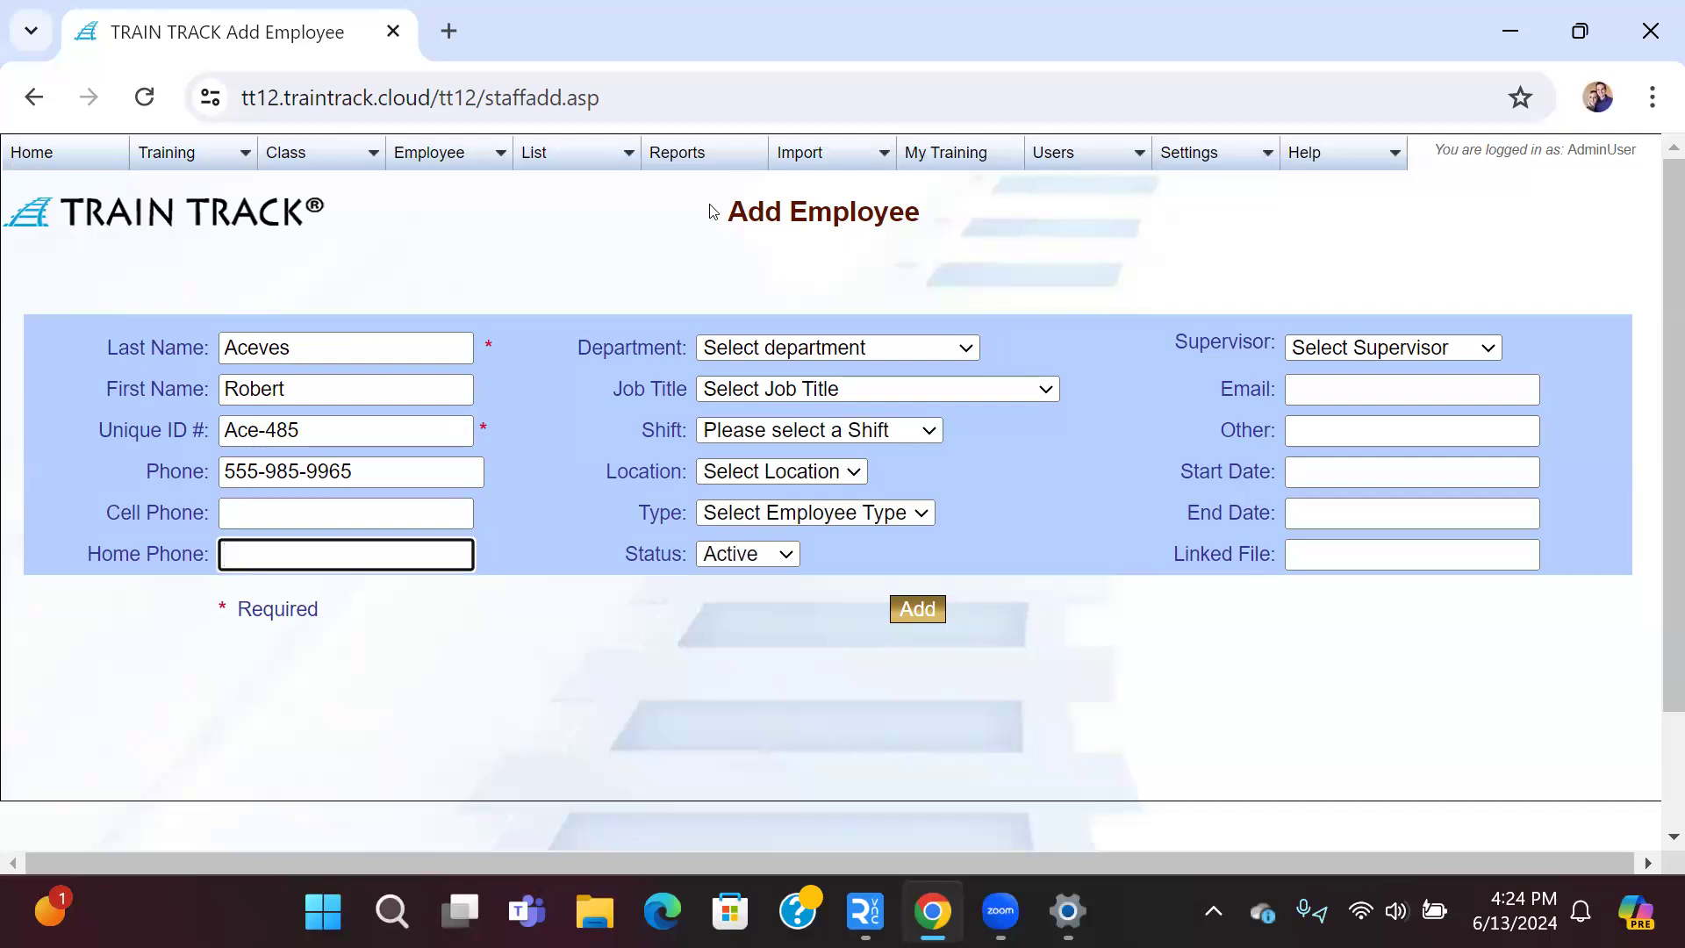
{"action": "key", "text": "Tab"}
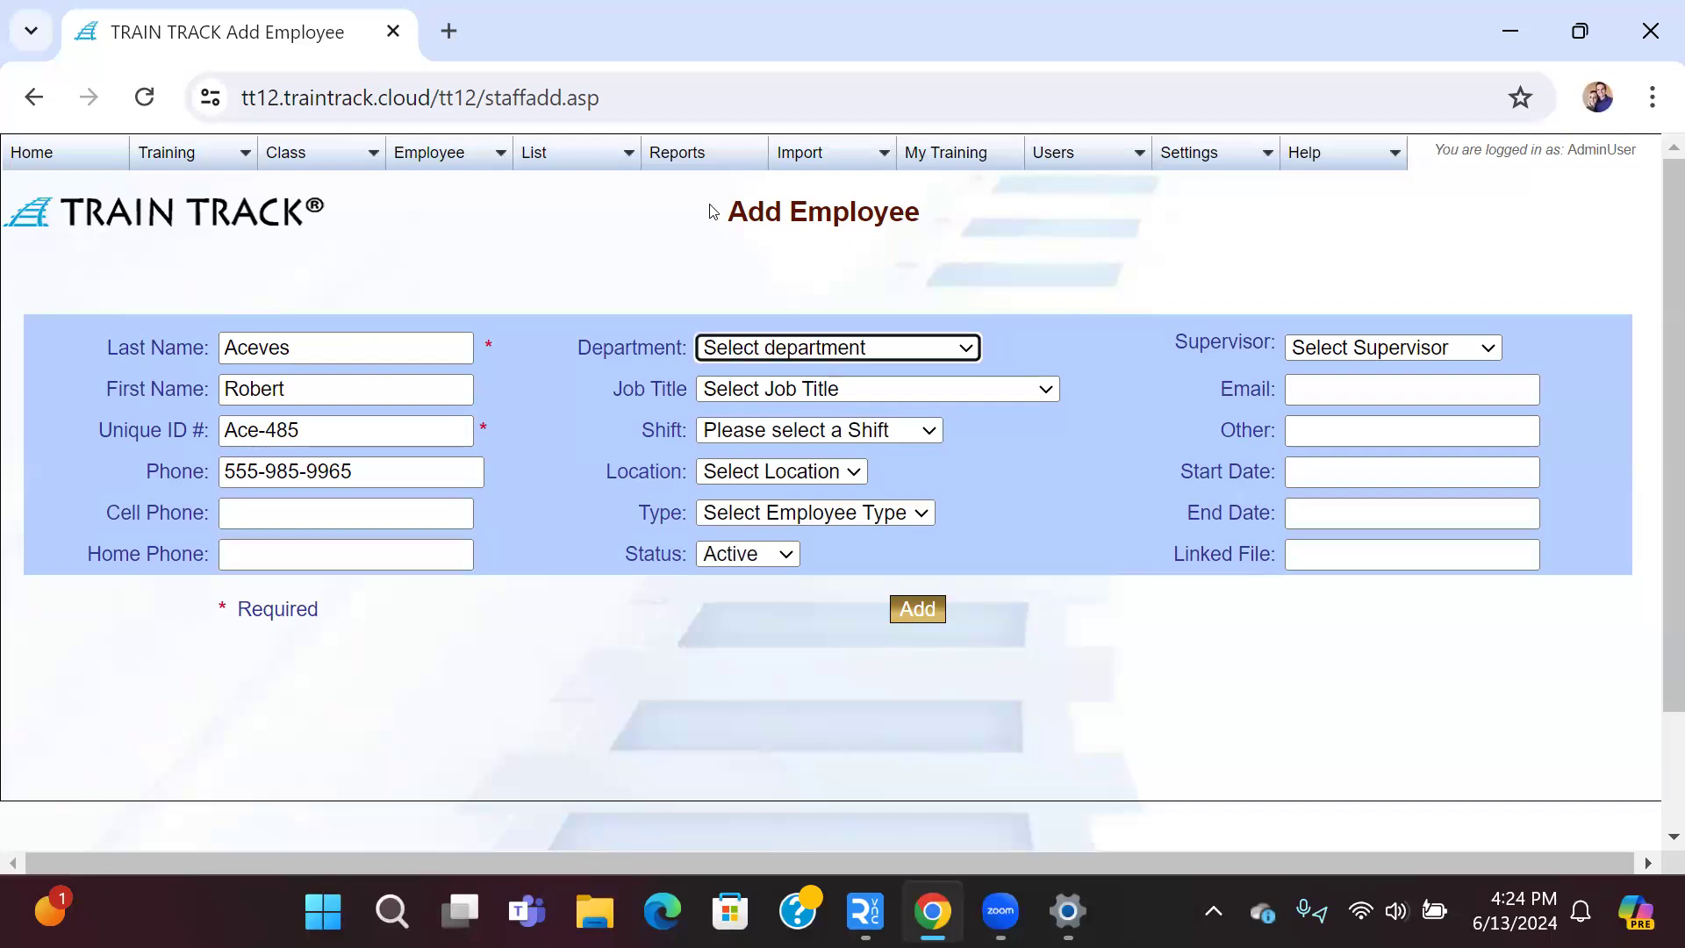
Step: Set the department to Sales and the job title to Customer Service Manager
{"action": "left_click", "coordinate": [964, 351]}
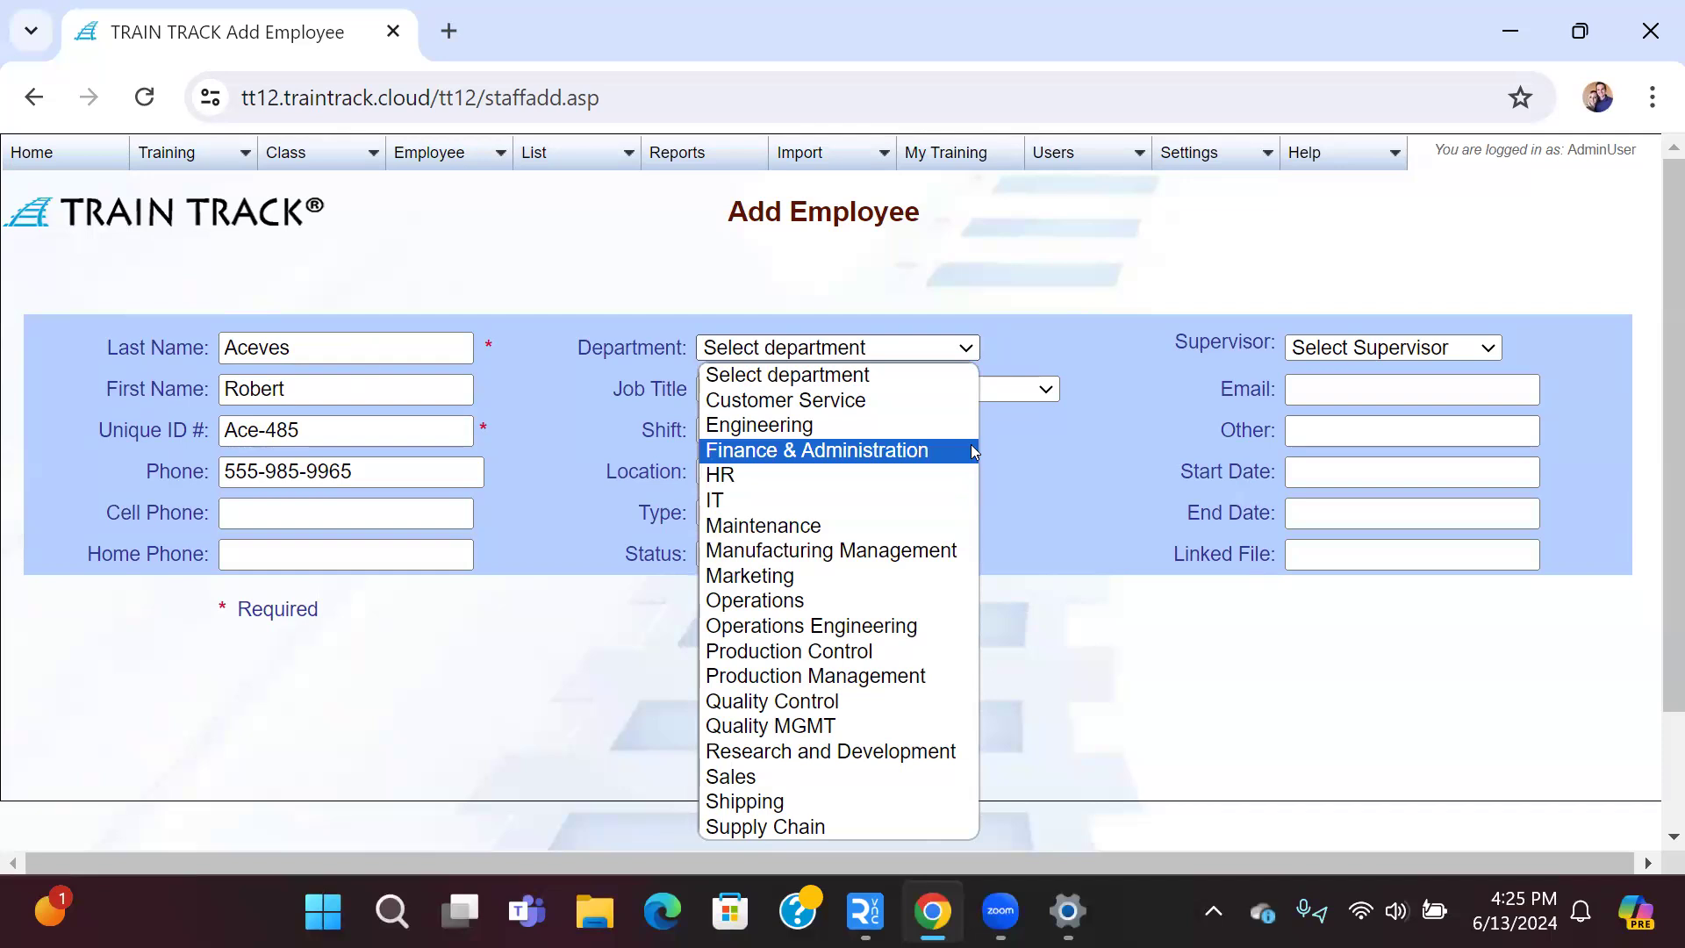
{"action": "key", "text": "s"}
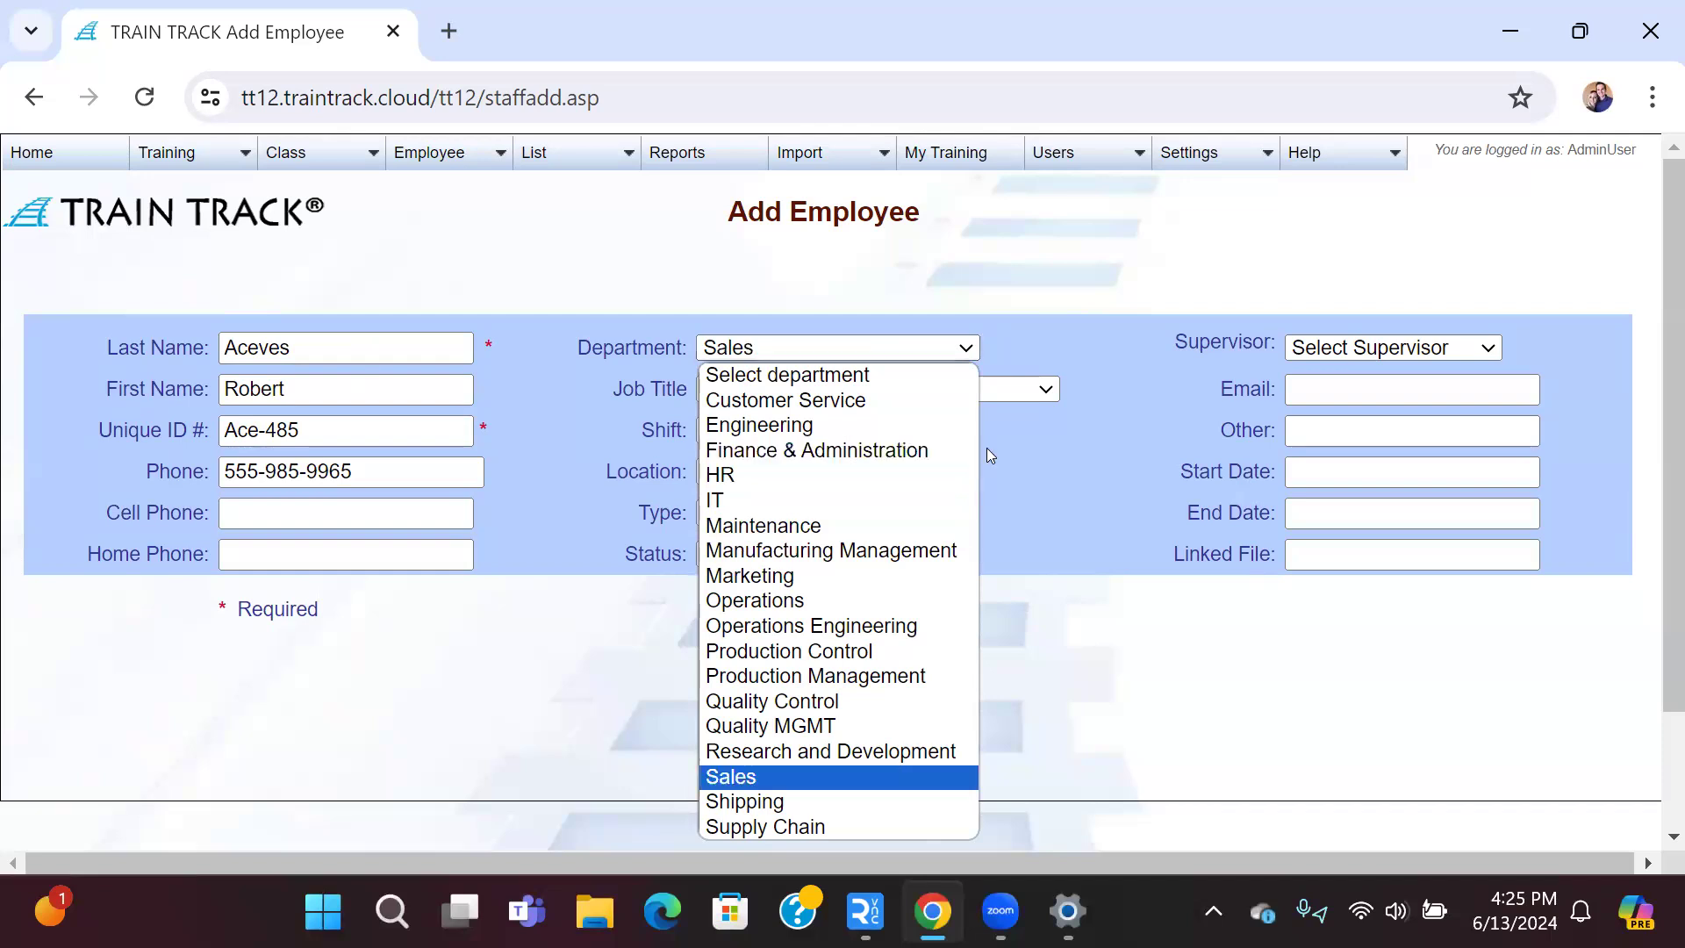
{"action": "key", "text": "Return"}
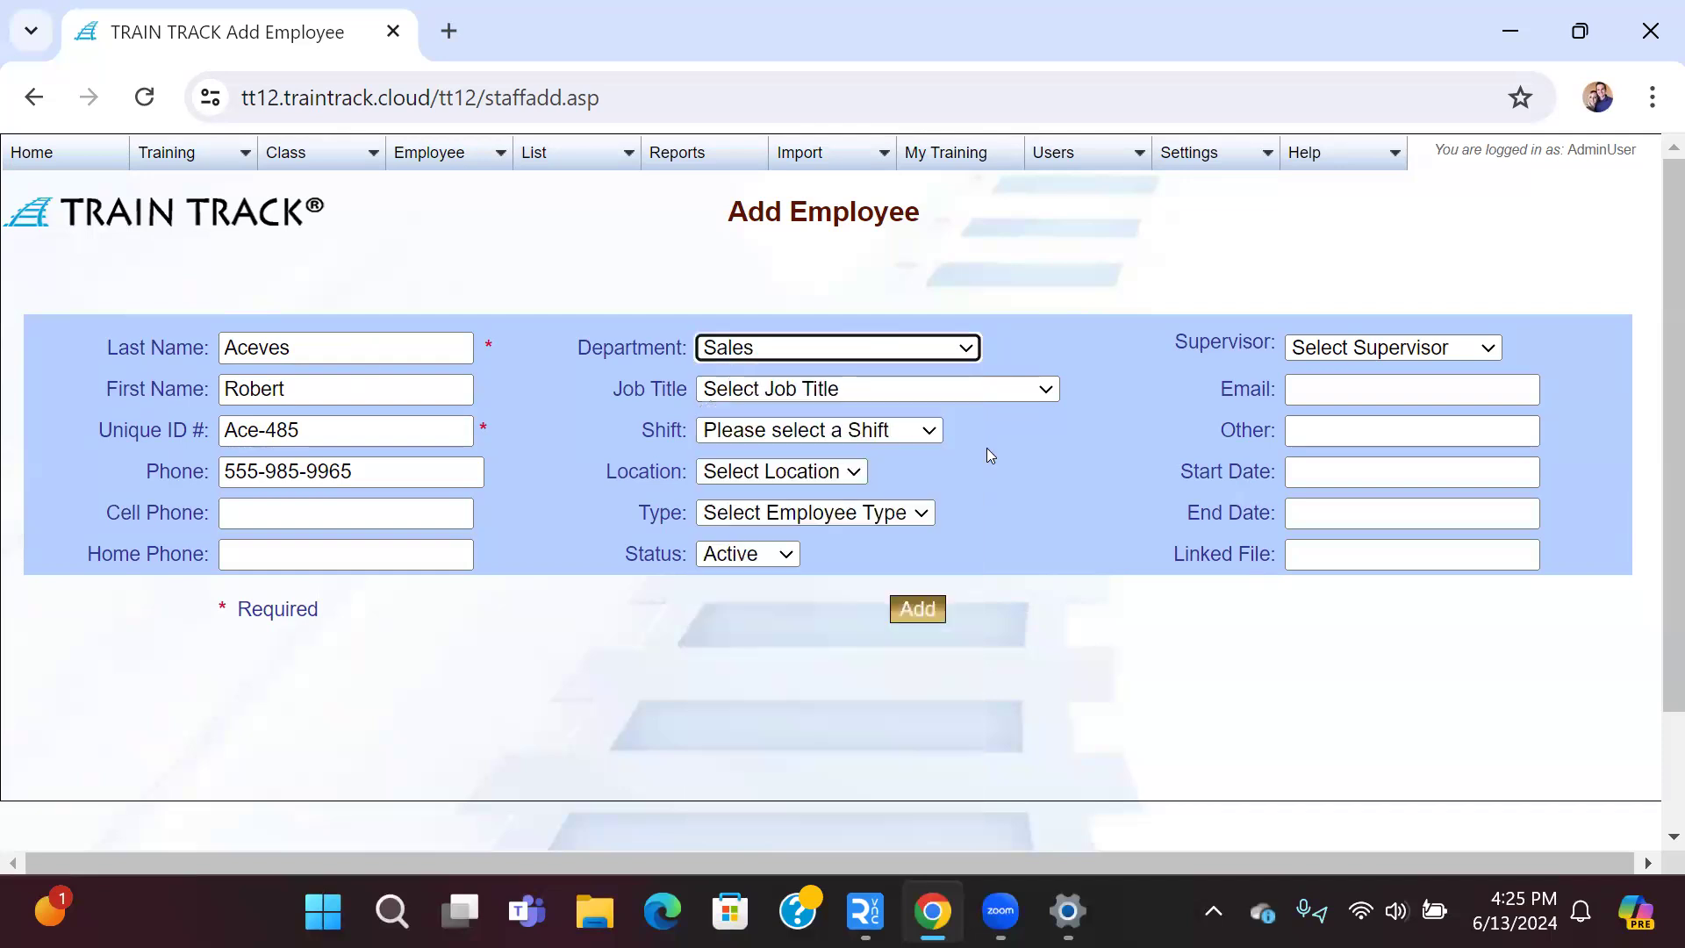
{"action": "left_click", "coordinate": [1047, 388]}
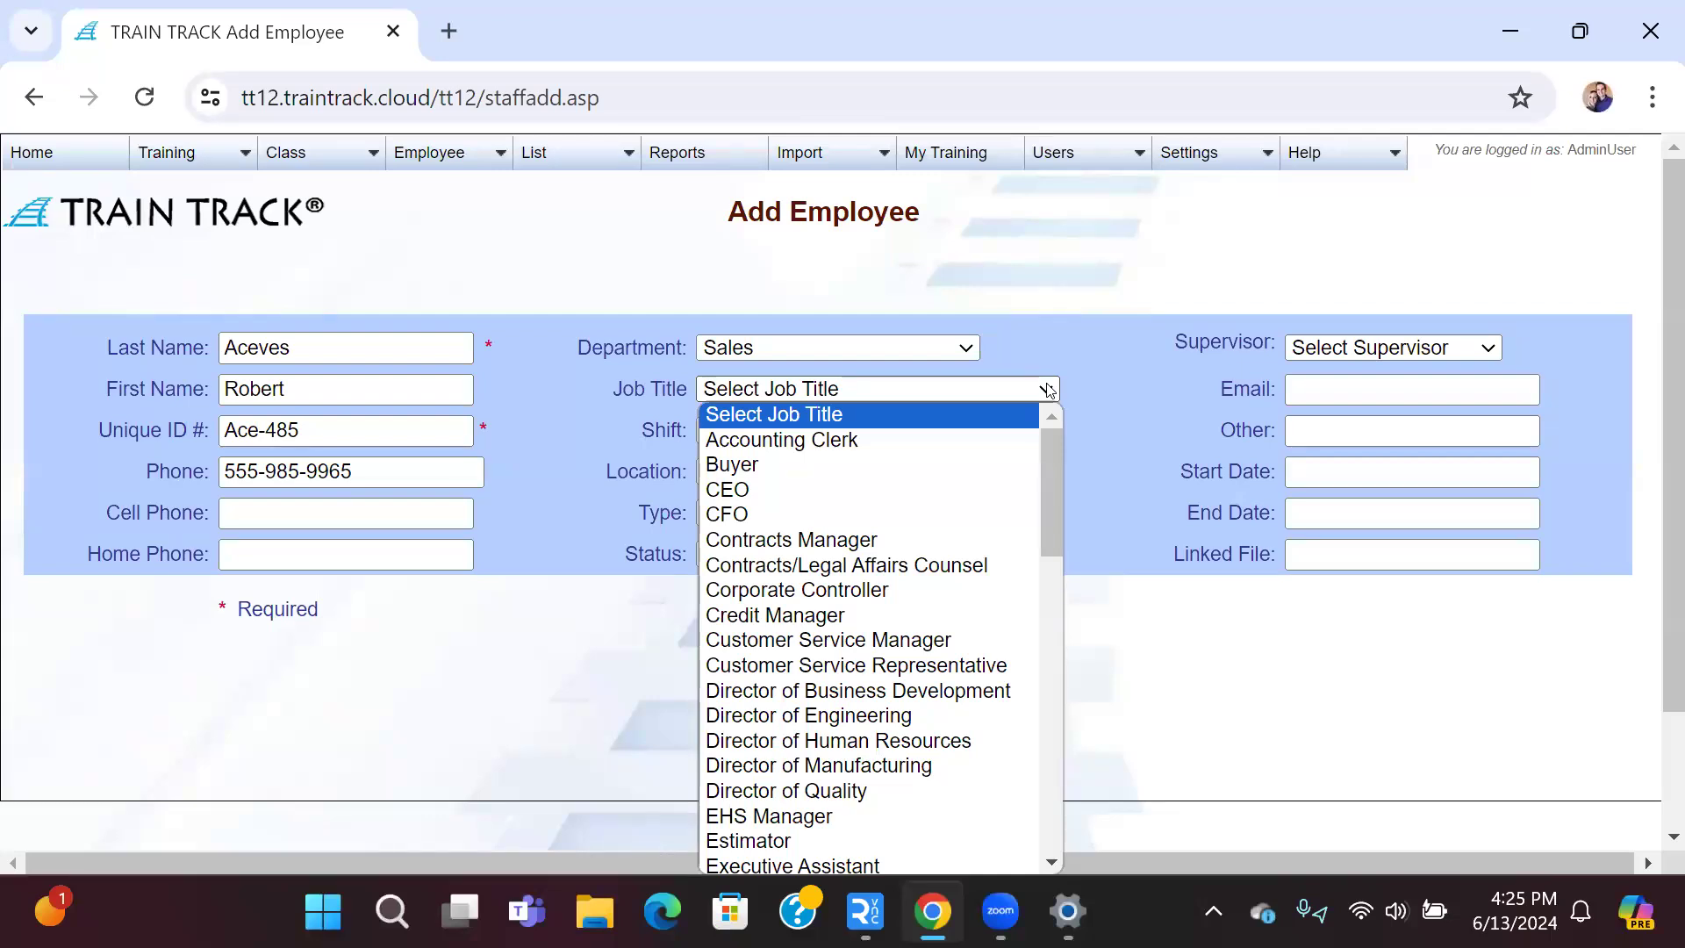
{"action": "type", "text": "cu"}
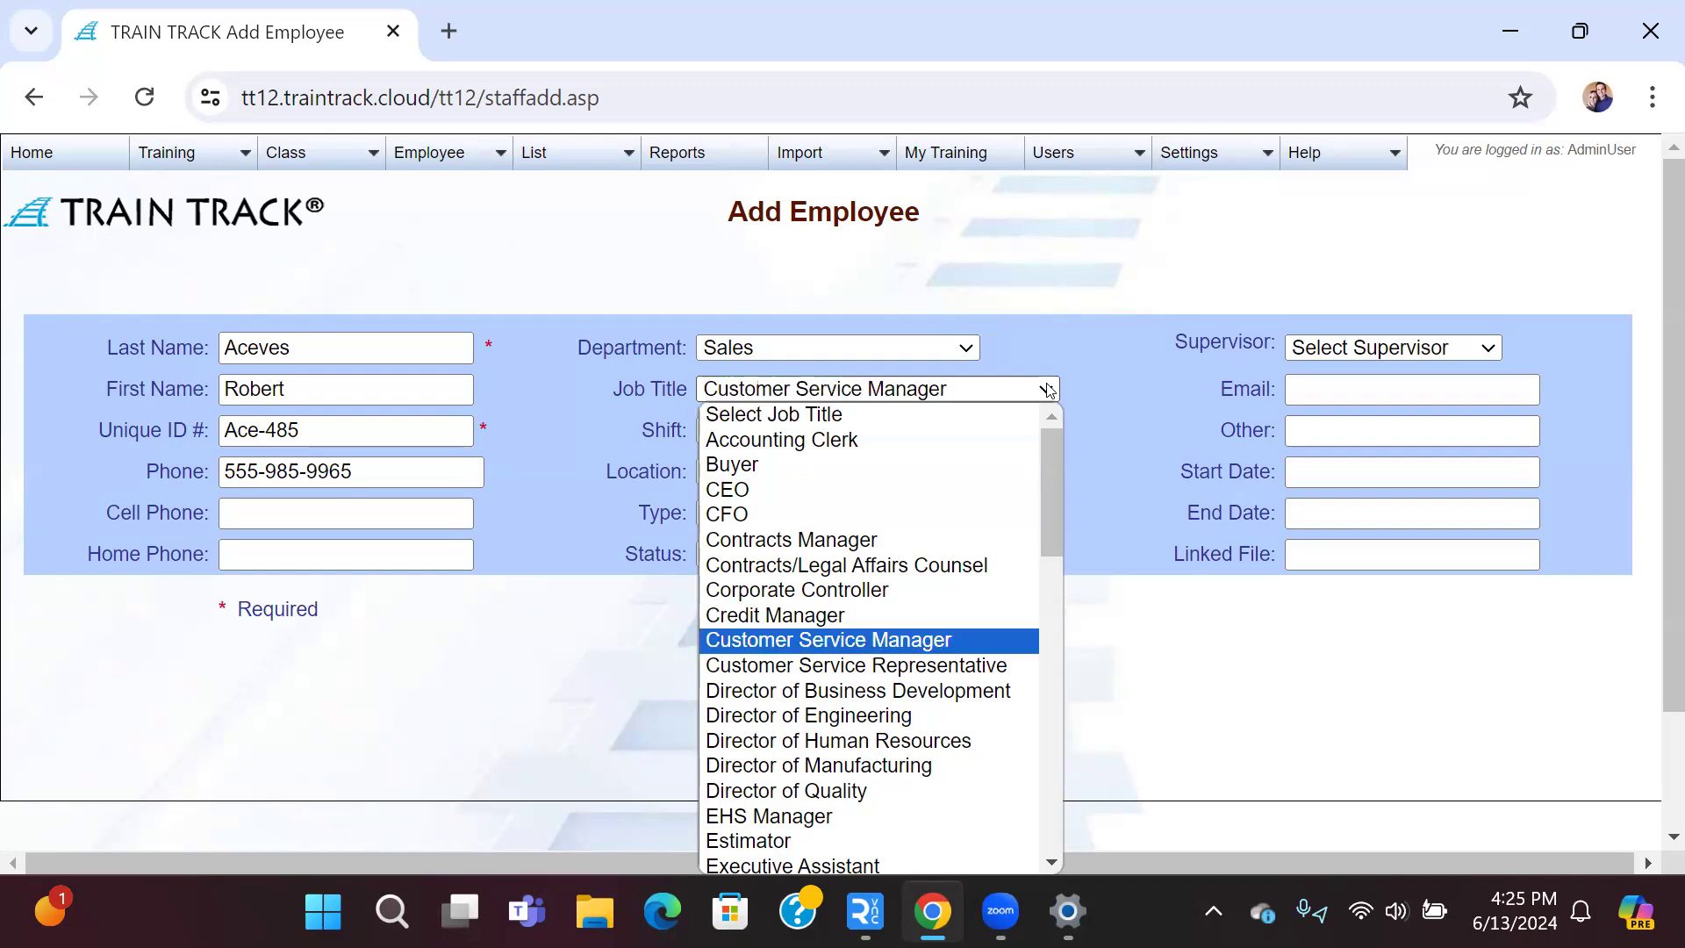
{"action": "key", "text": "Return"}
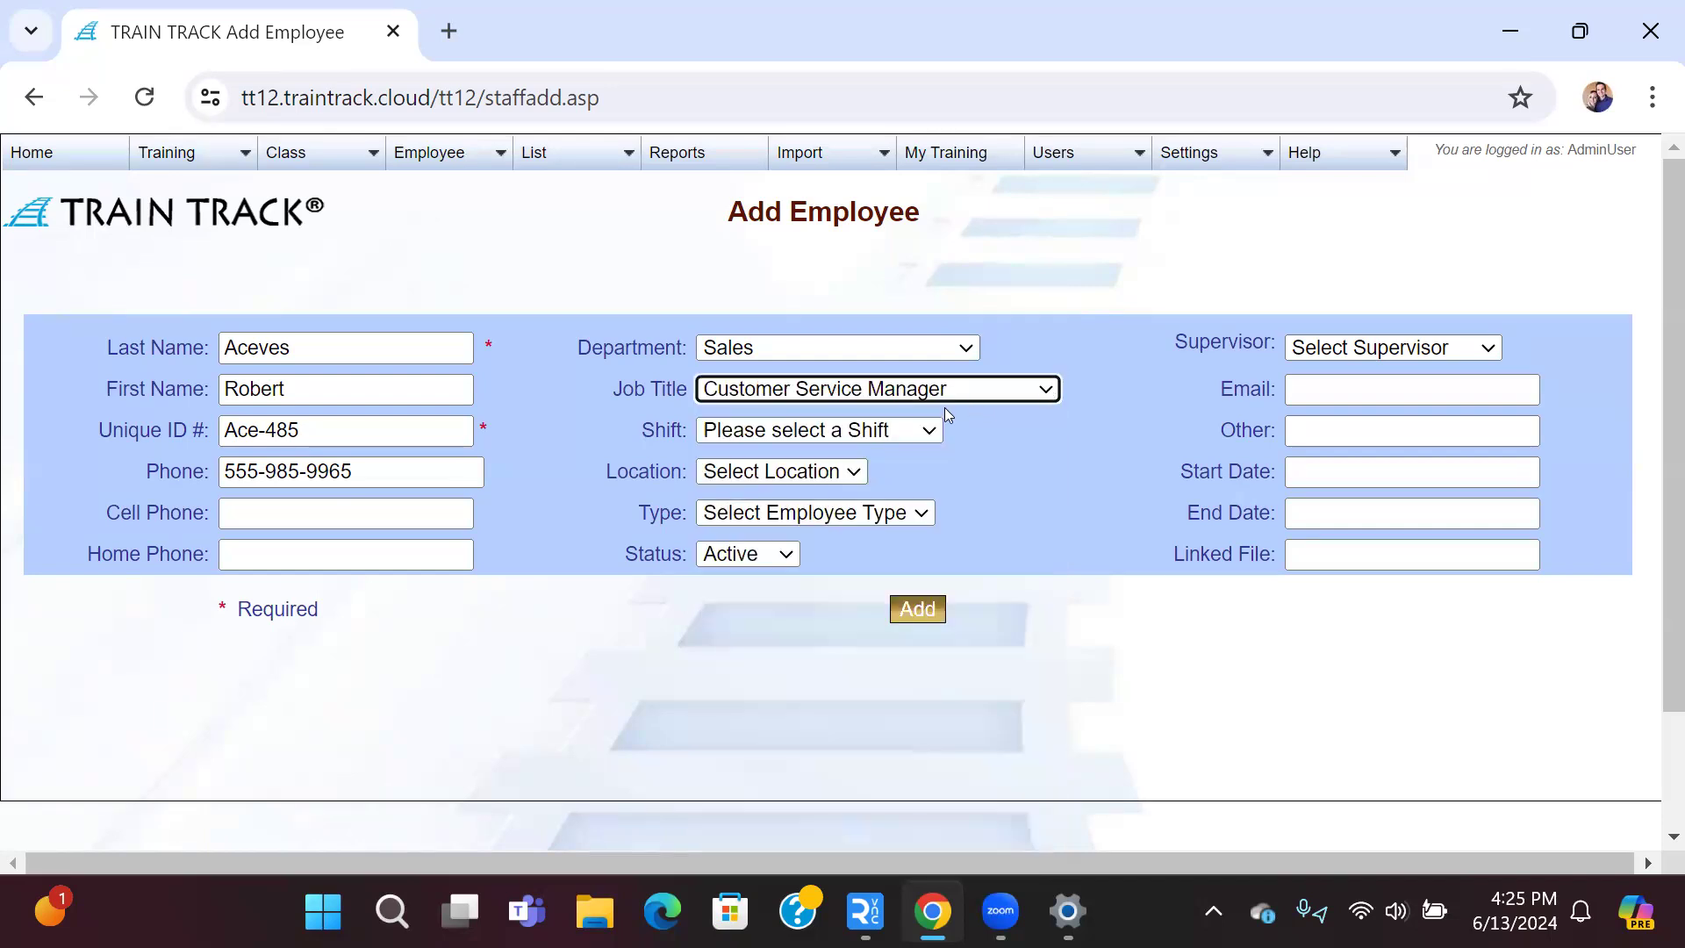
Step: Set shift Day, location San Diego, type Salary, and keep status Active
{"action": "left_click", "coordinate": [909, 436]}
{"action": "left_click", "coordinate": [884, 501]}
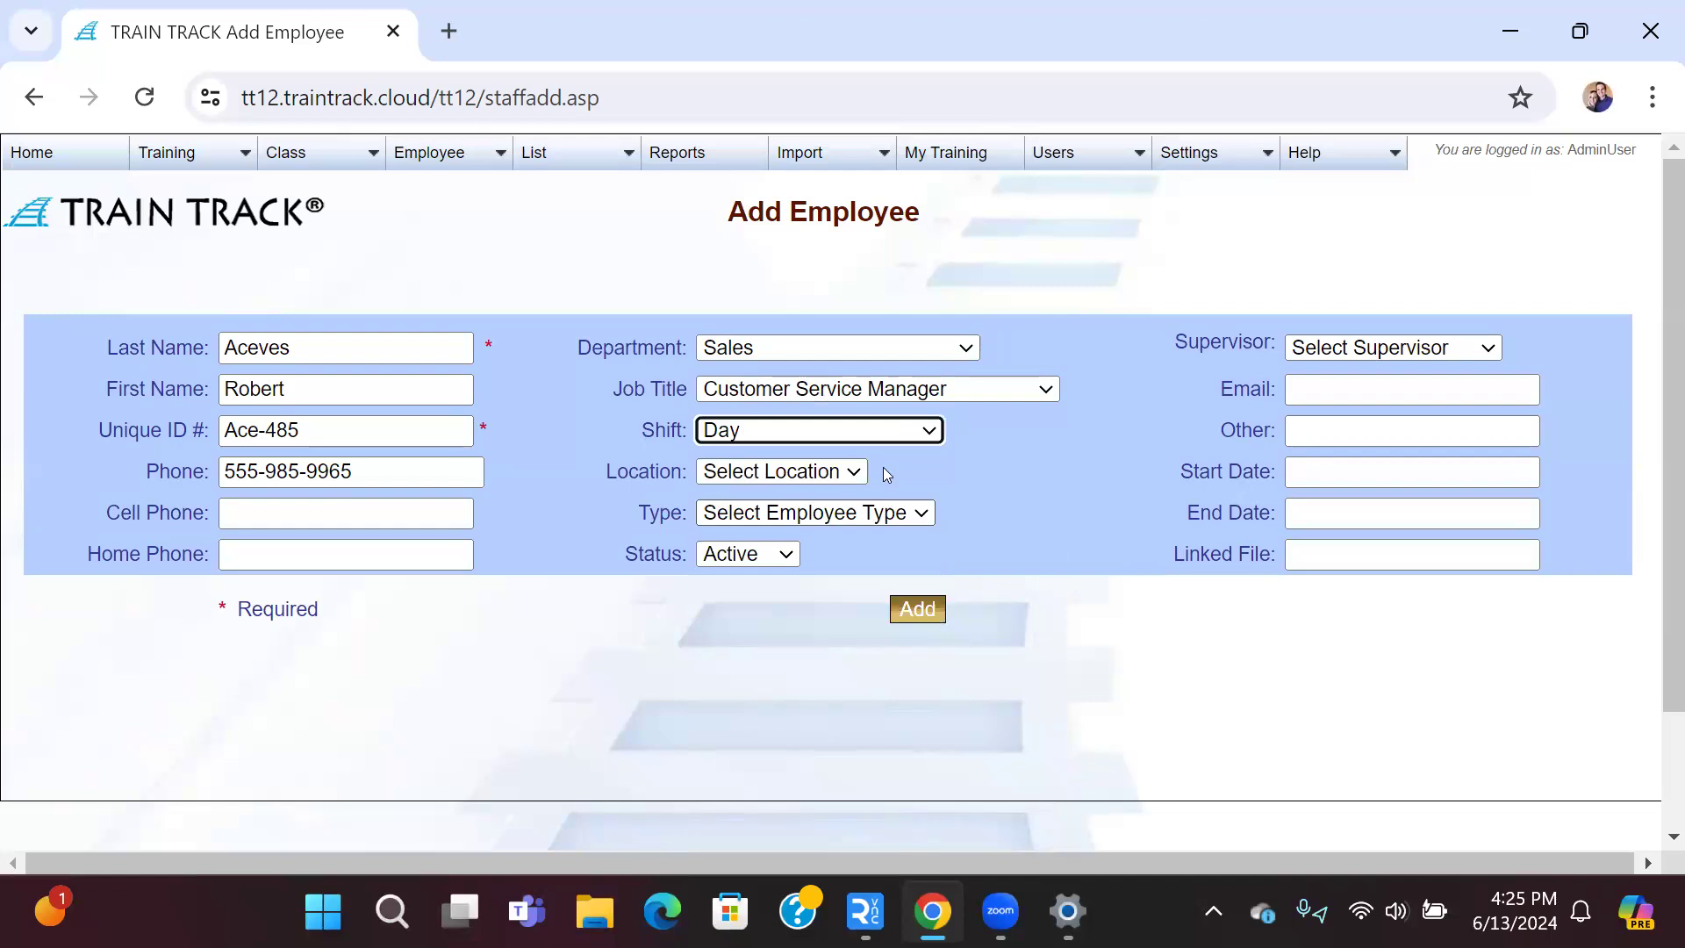
{"action": "left_click", "coordinate": [851, 471]}
{"action": "left_click", "coordinate": [850, 394]}
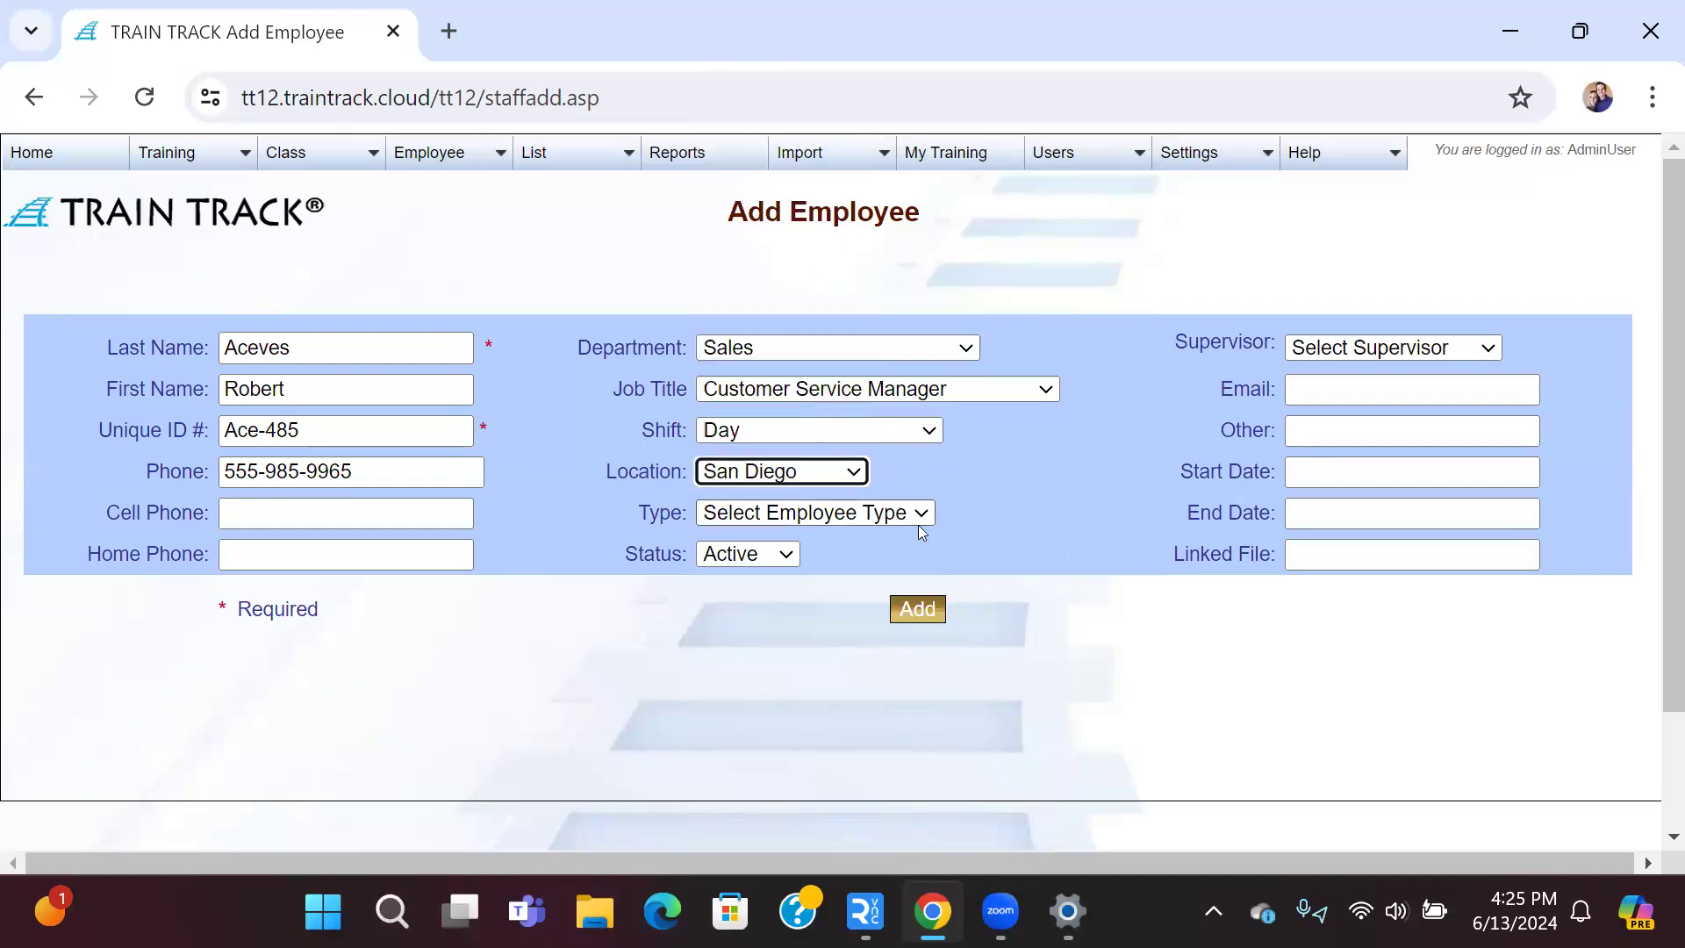
{"action": "left_click", "coordinate": [930, 513]}
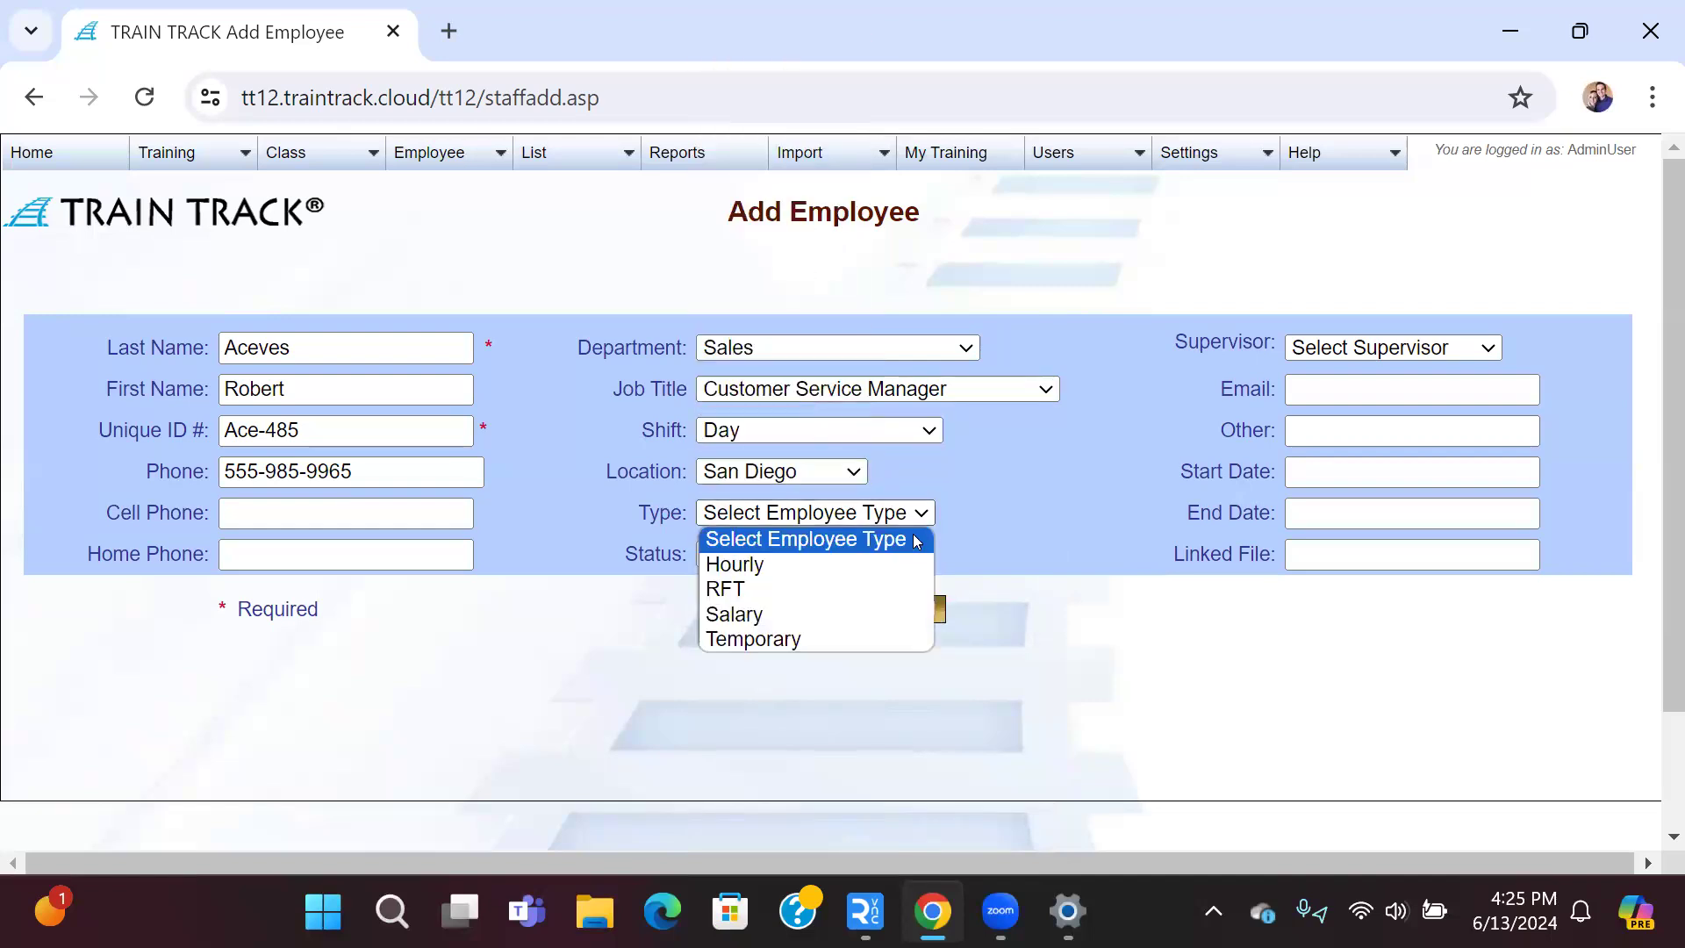
{"action": "left_click", "coordinate": [902, 614]}
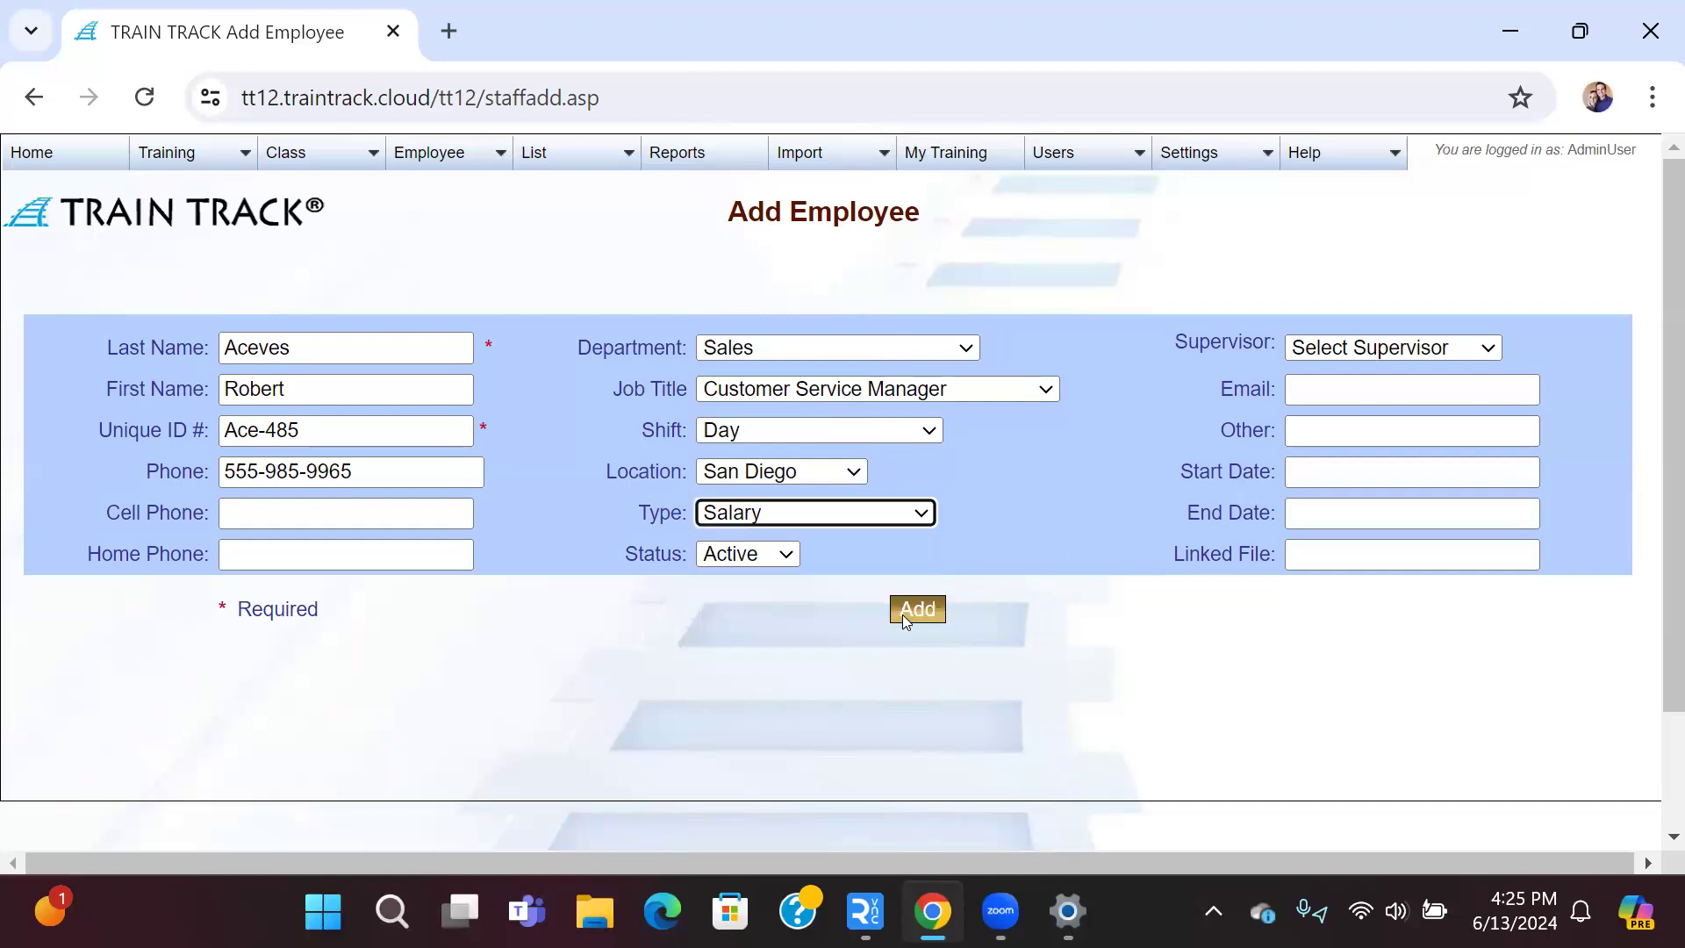
{"action": "left_click", "coordinate": [787, 555]}
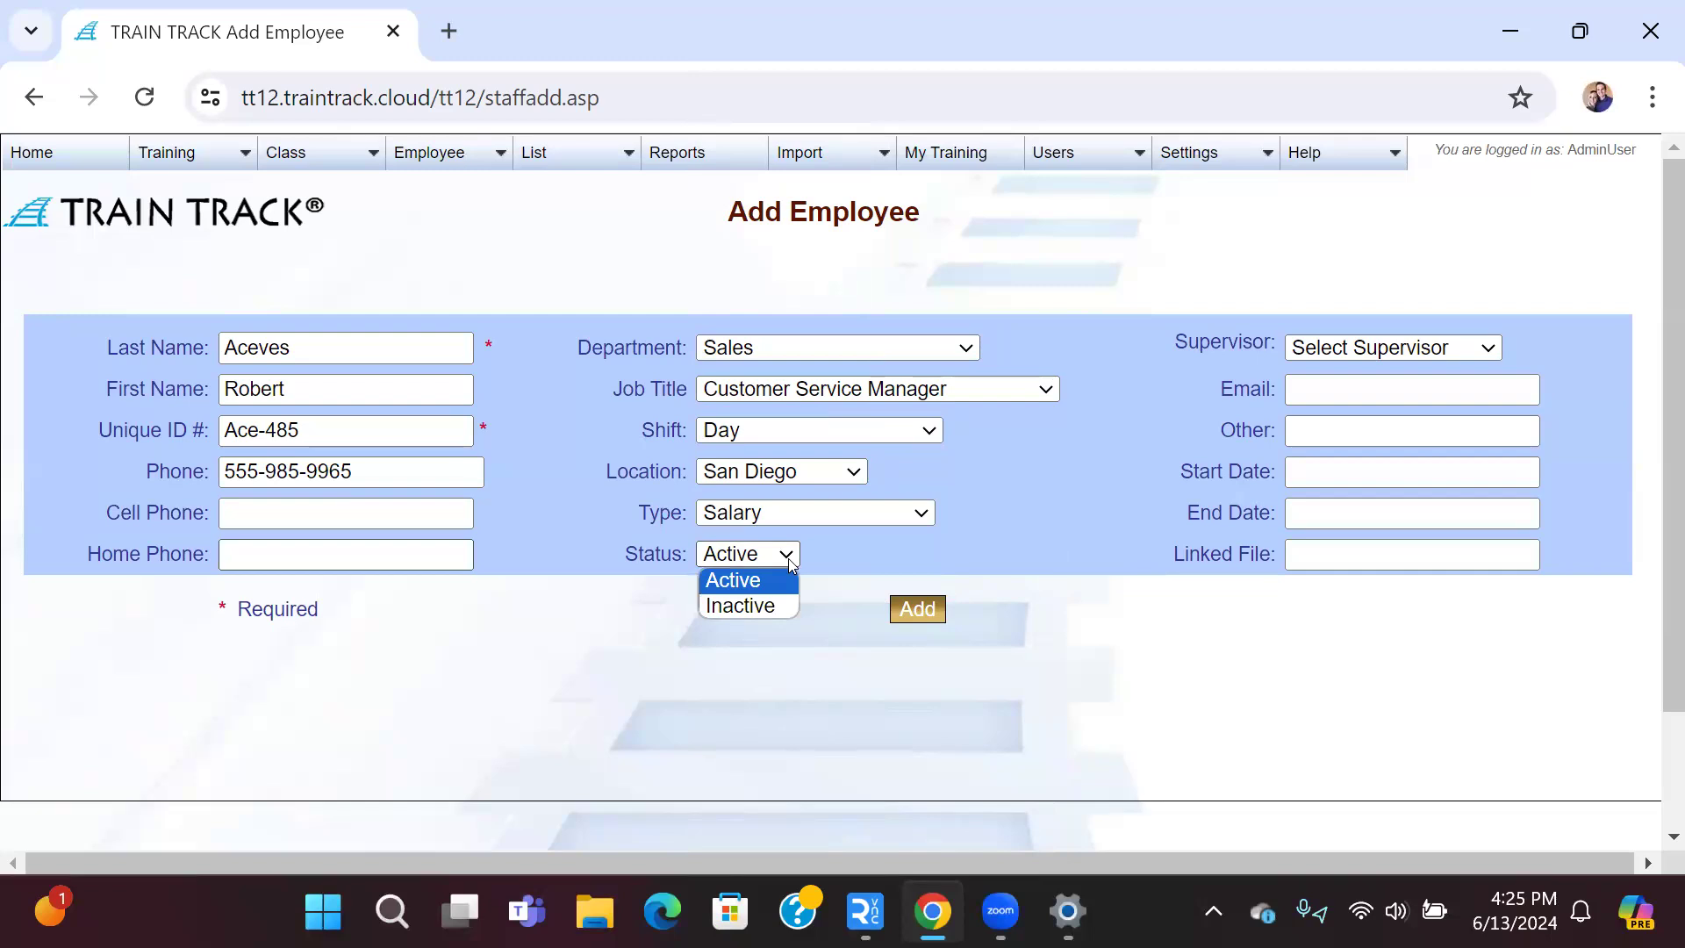
{"action": "left_click", "coordinate": [788, 558]}
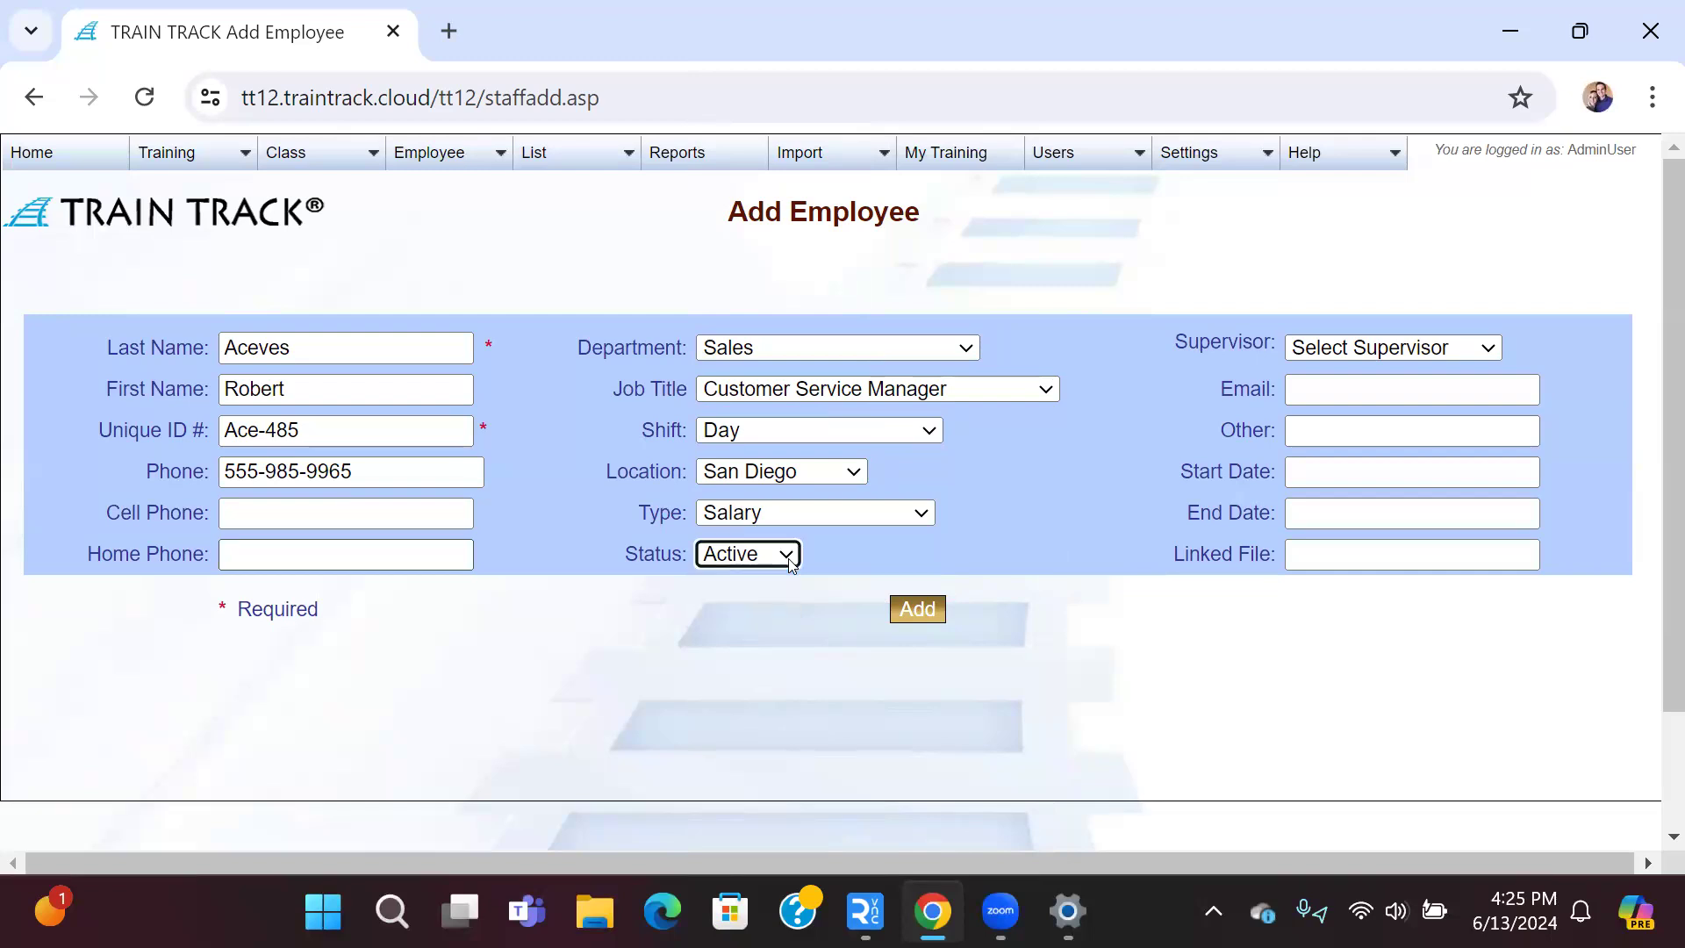
Step: Choose the employee's supervisor and enter their work e-mail address
{"action": "left_click", "coordinate": [1489, 346]}
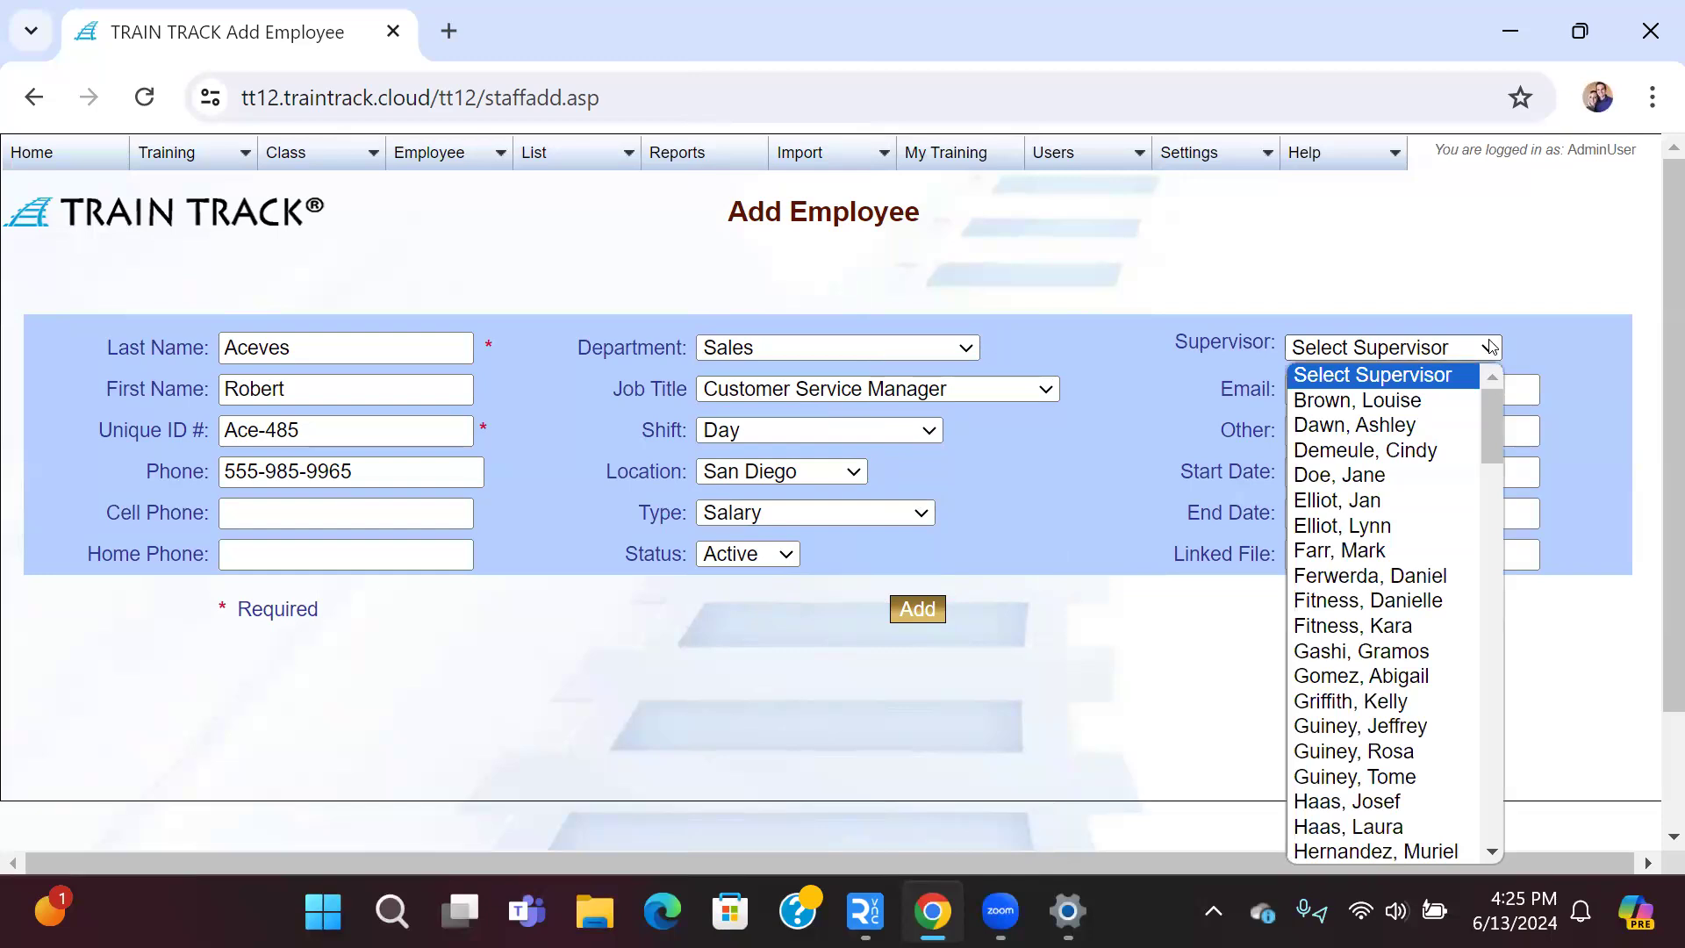
{"action": "key", "text": "r"}
{"action": "left_click", "coordinate": [1489, 347]}
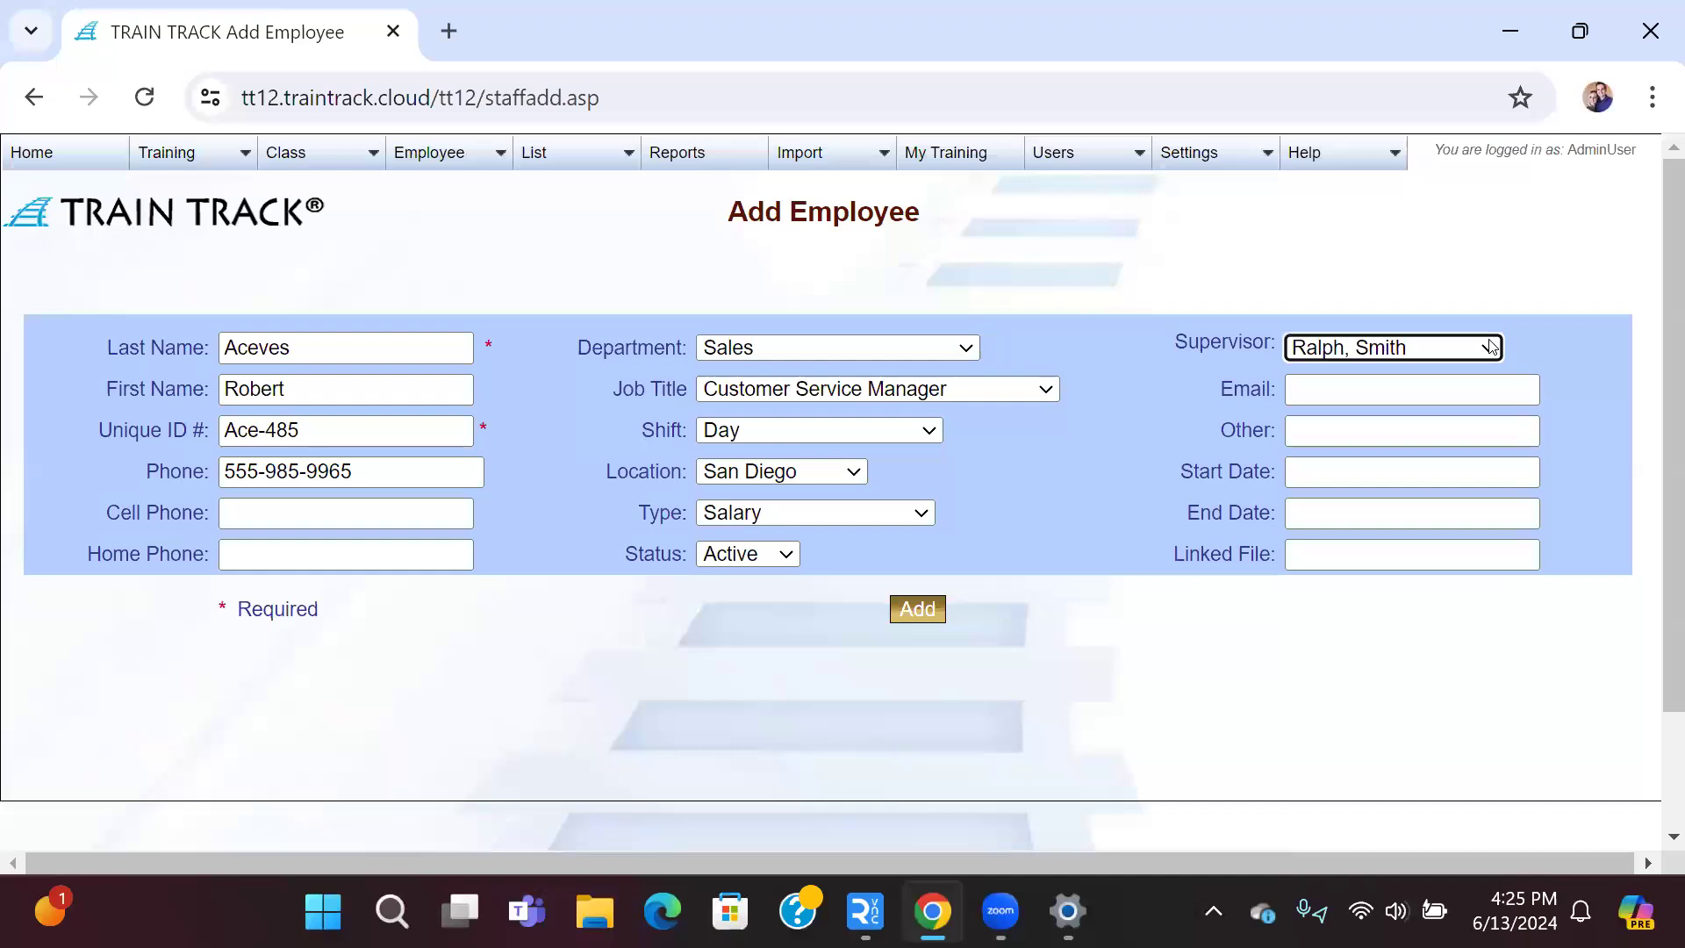
{"action": "left_click", "coordinate": [1411, 388]}
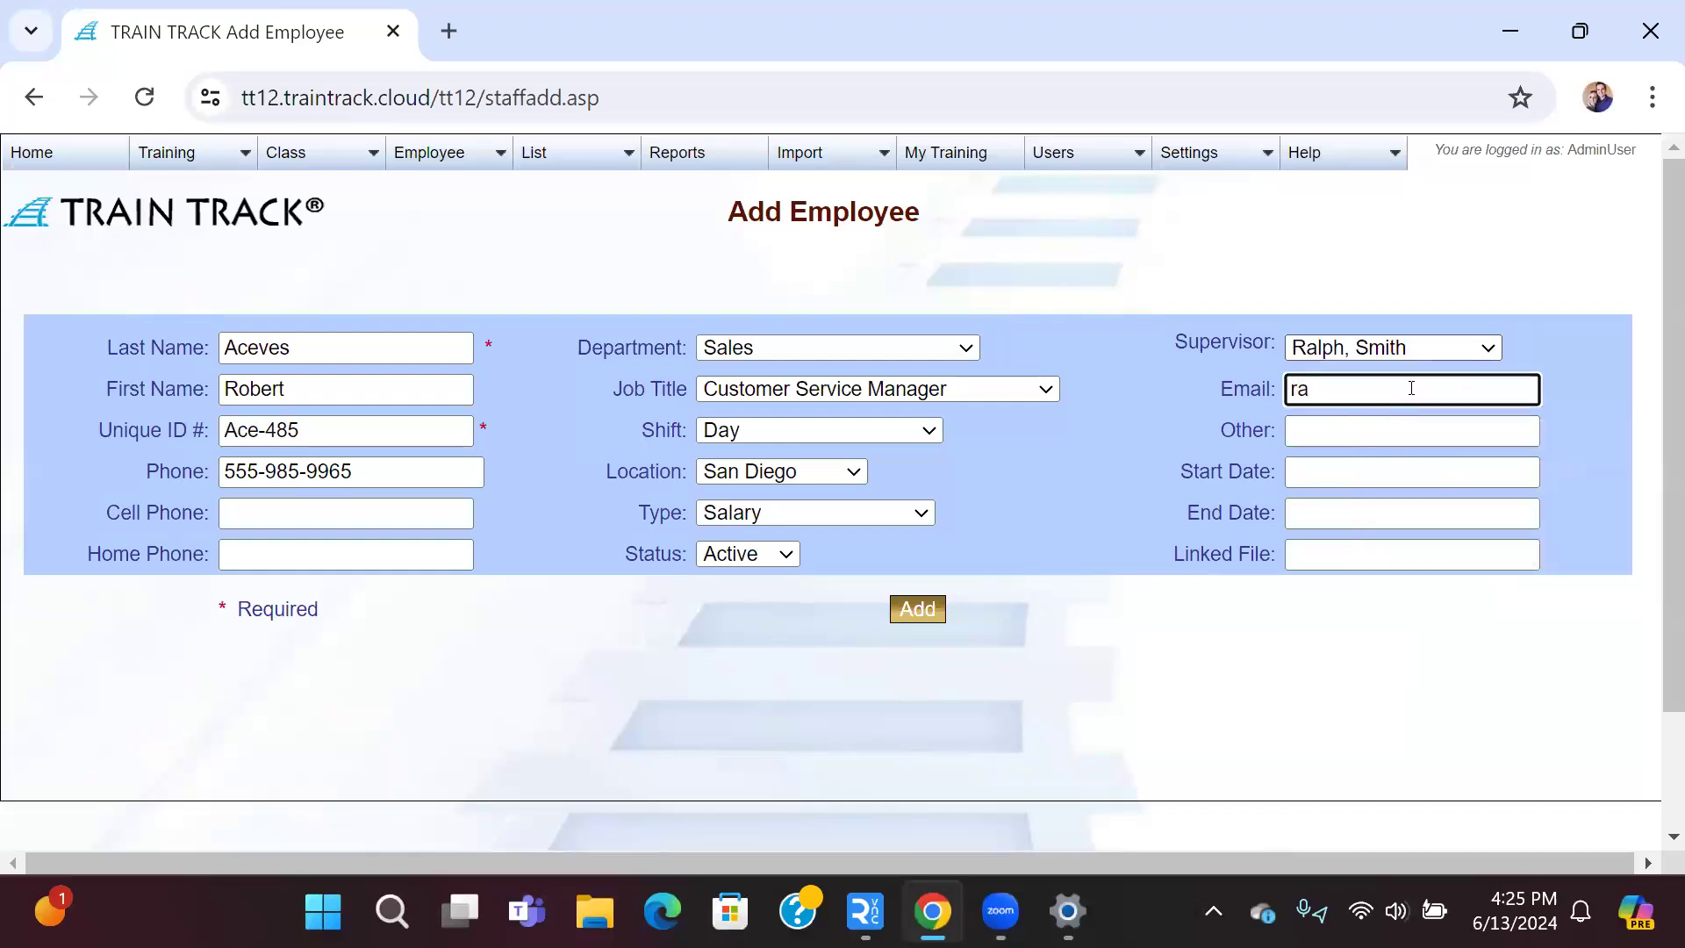
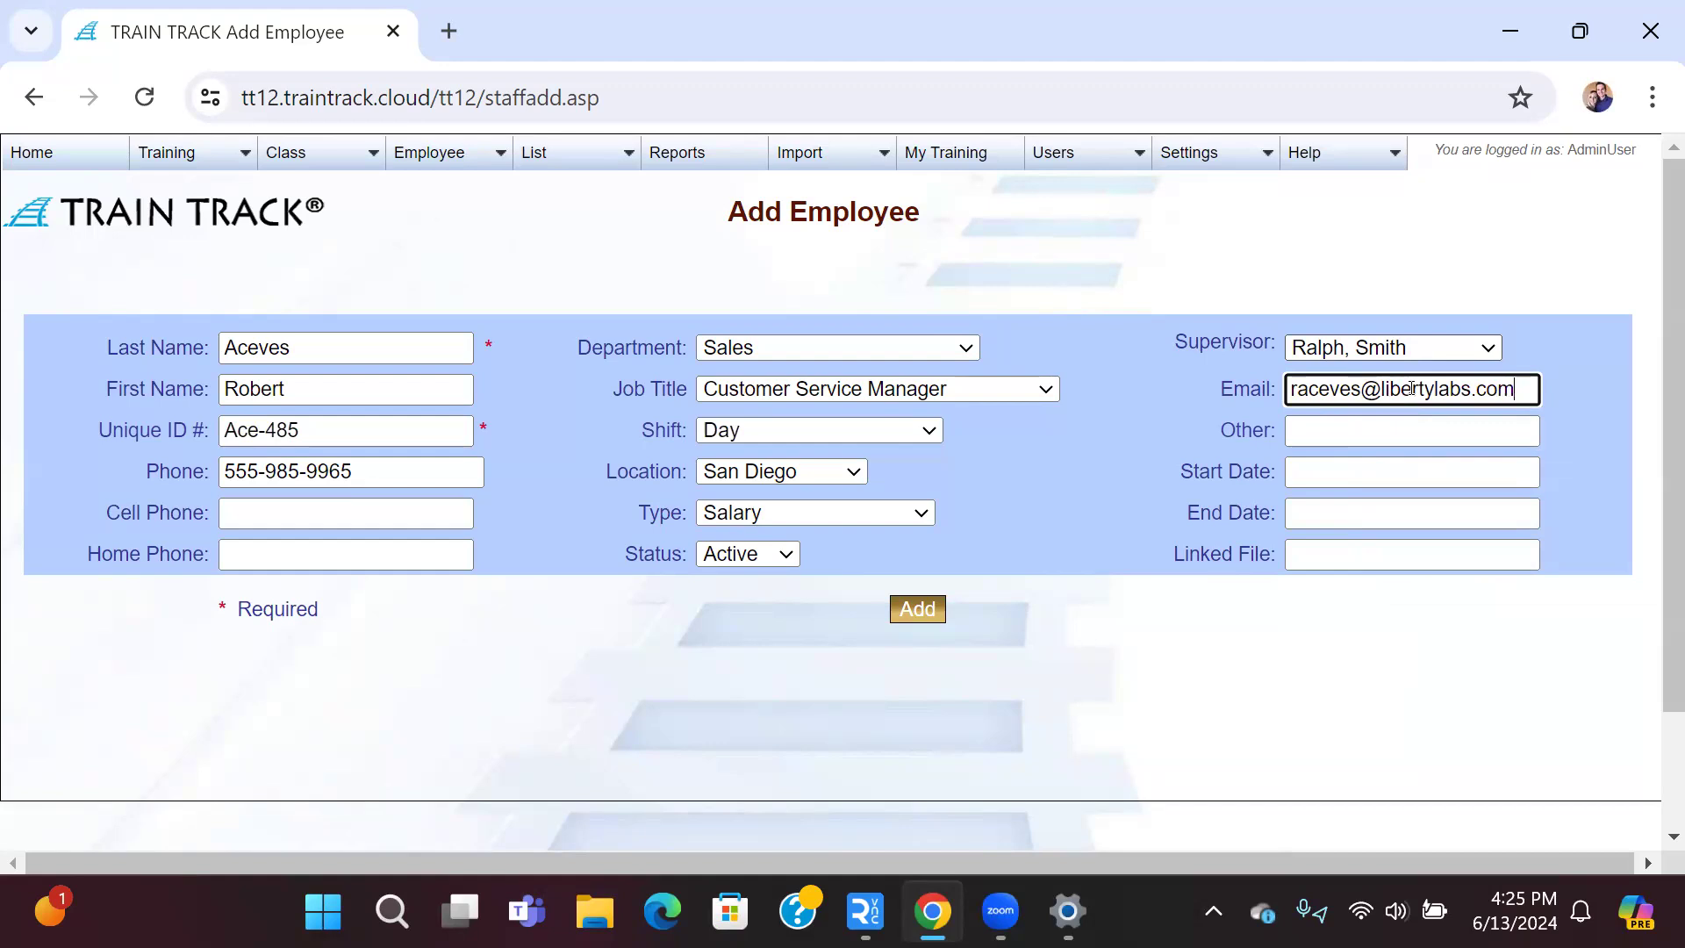
{"action": "left_click", "coordinate": [1415, 430]}
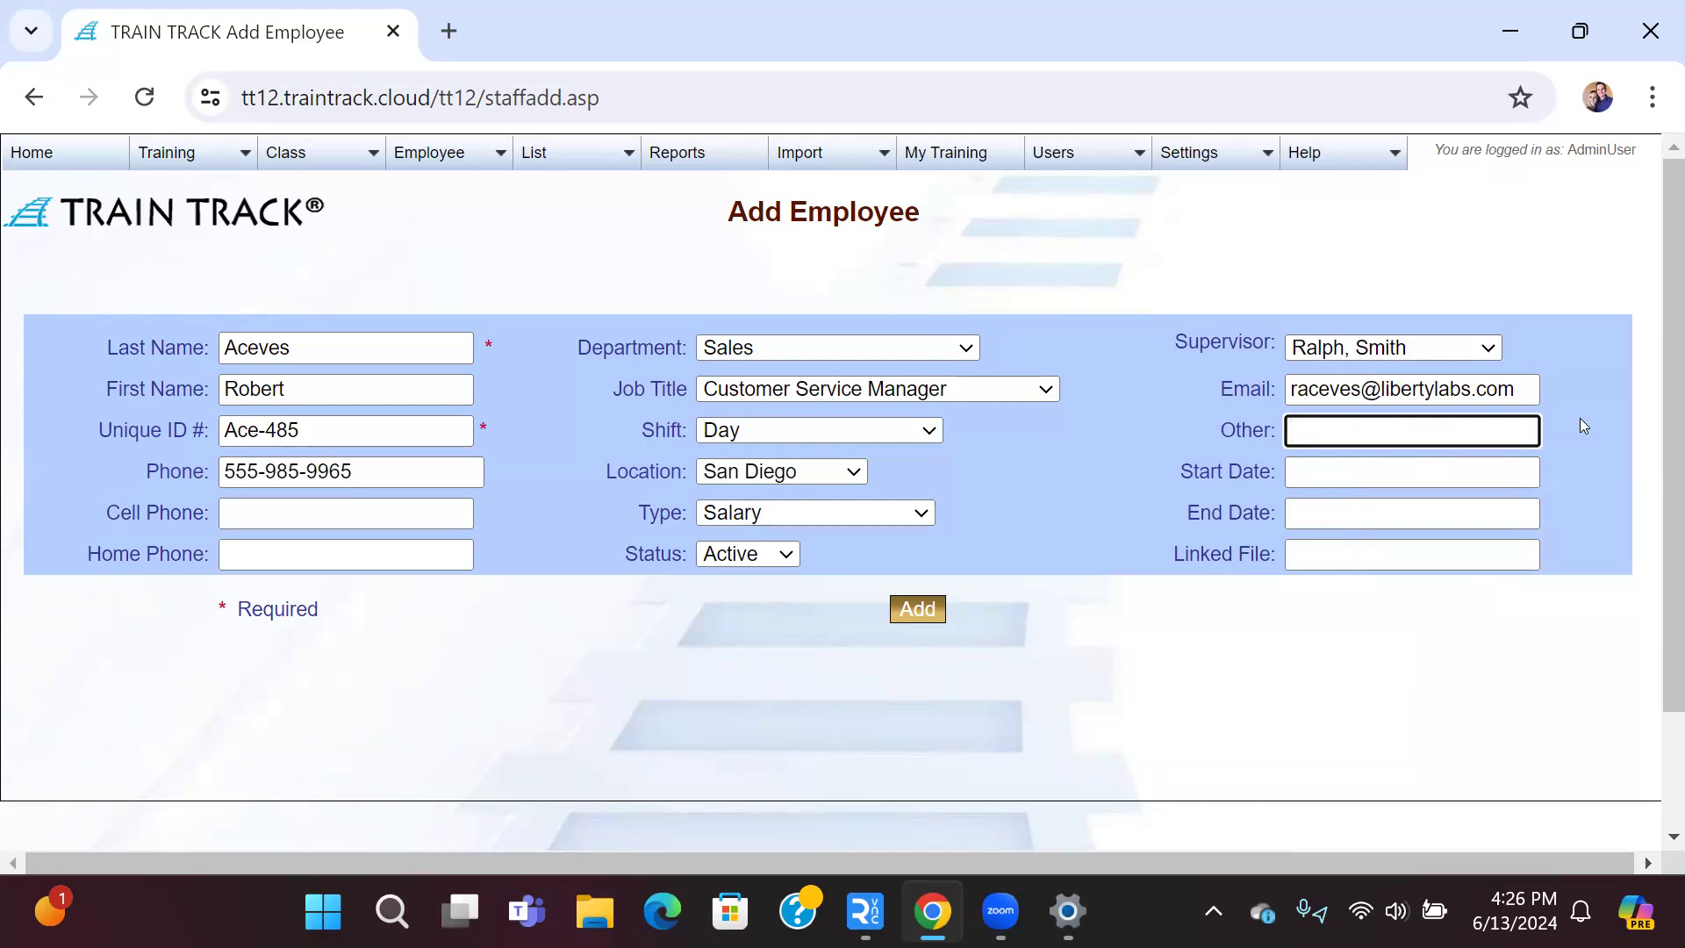
Step: Enter start date 1/1/2022, leave End Date and Linked File empty, and add the employee
{"action": "key", "text": "Tab"}
{"action": "type", "text": "1/1/2022"}
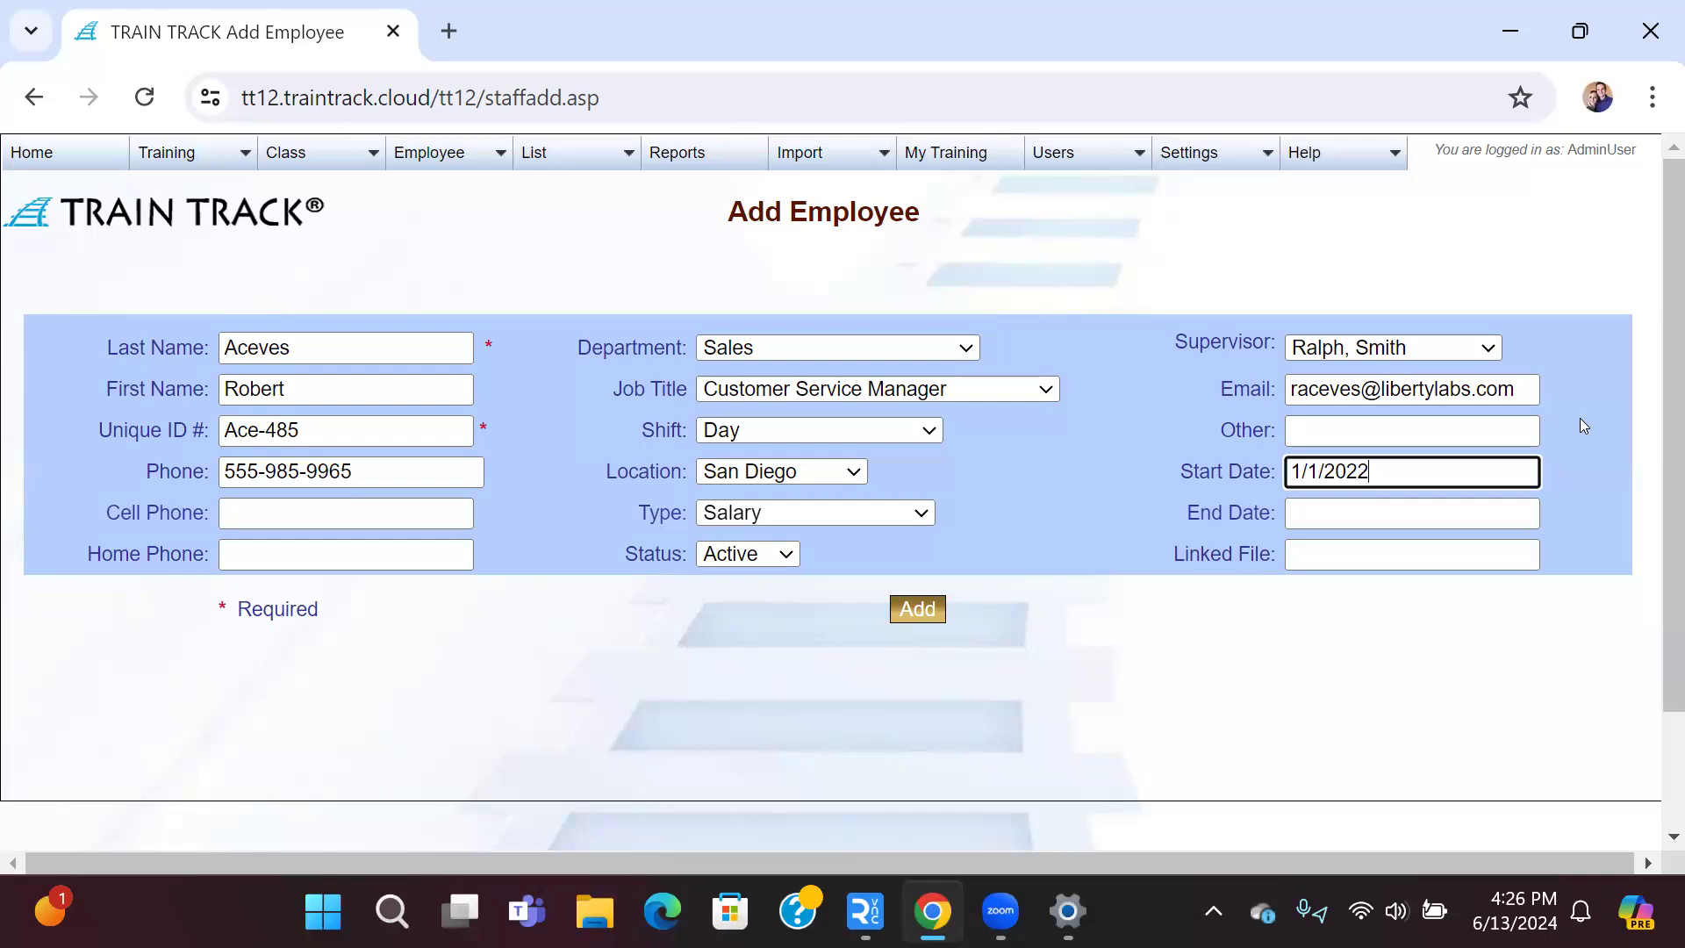
{"action": "key", "text": "Tab"}
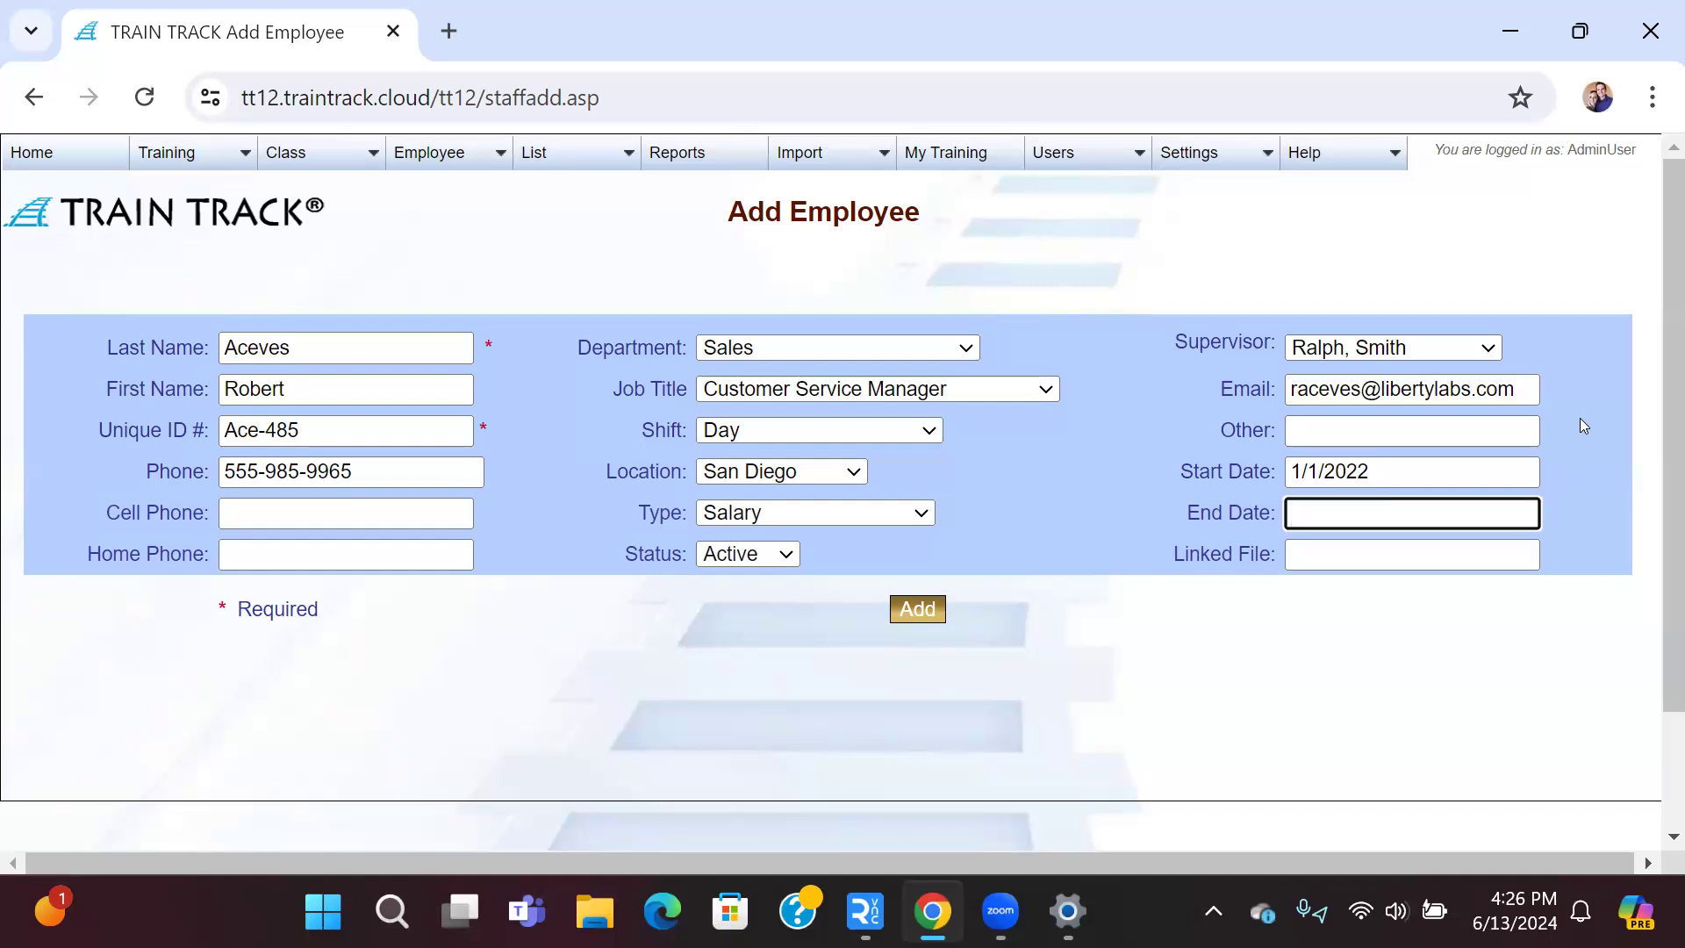
{"action": "key", "text": "Tab"}
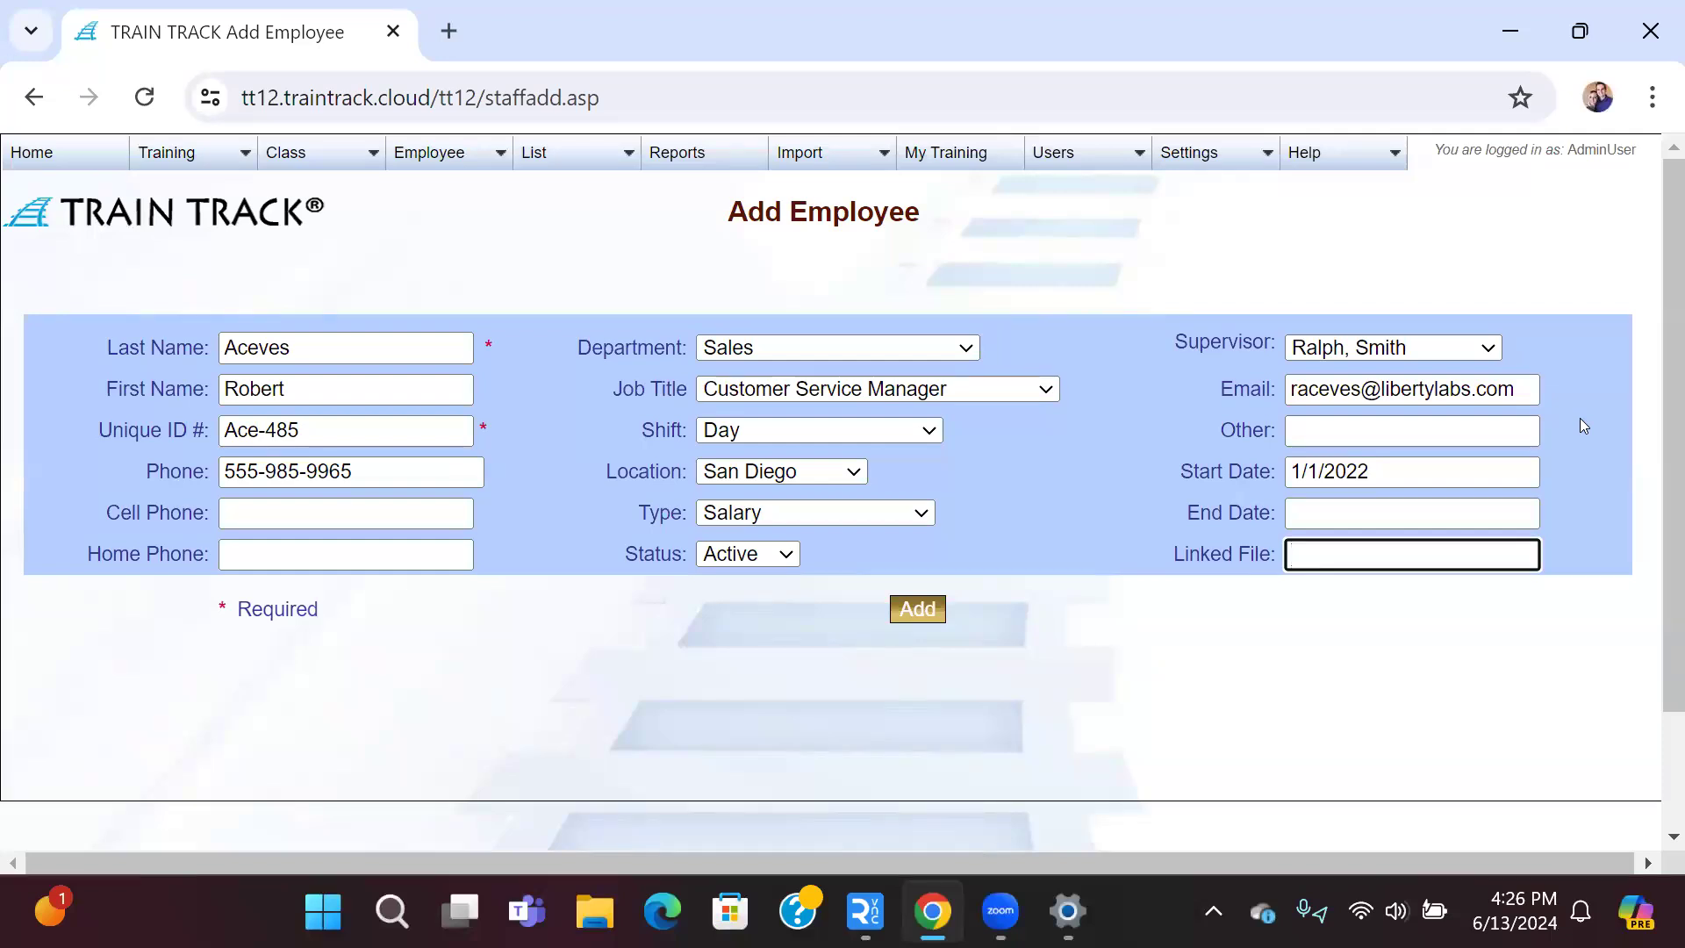
{"action": "type", "text": "L"}
{"action": "key", "text": "BackSpace"}
{"action": "type", "text": "link"}
{"action": "key", "text": "BackSpace"}
{"action": "key", "text": "BackSpace"}
{"action": "key", "text": "BackSpace"}
{"action": "key", "text": "BackSpace"}
{"action": "left_click", "coordinate": [915, 614]}
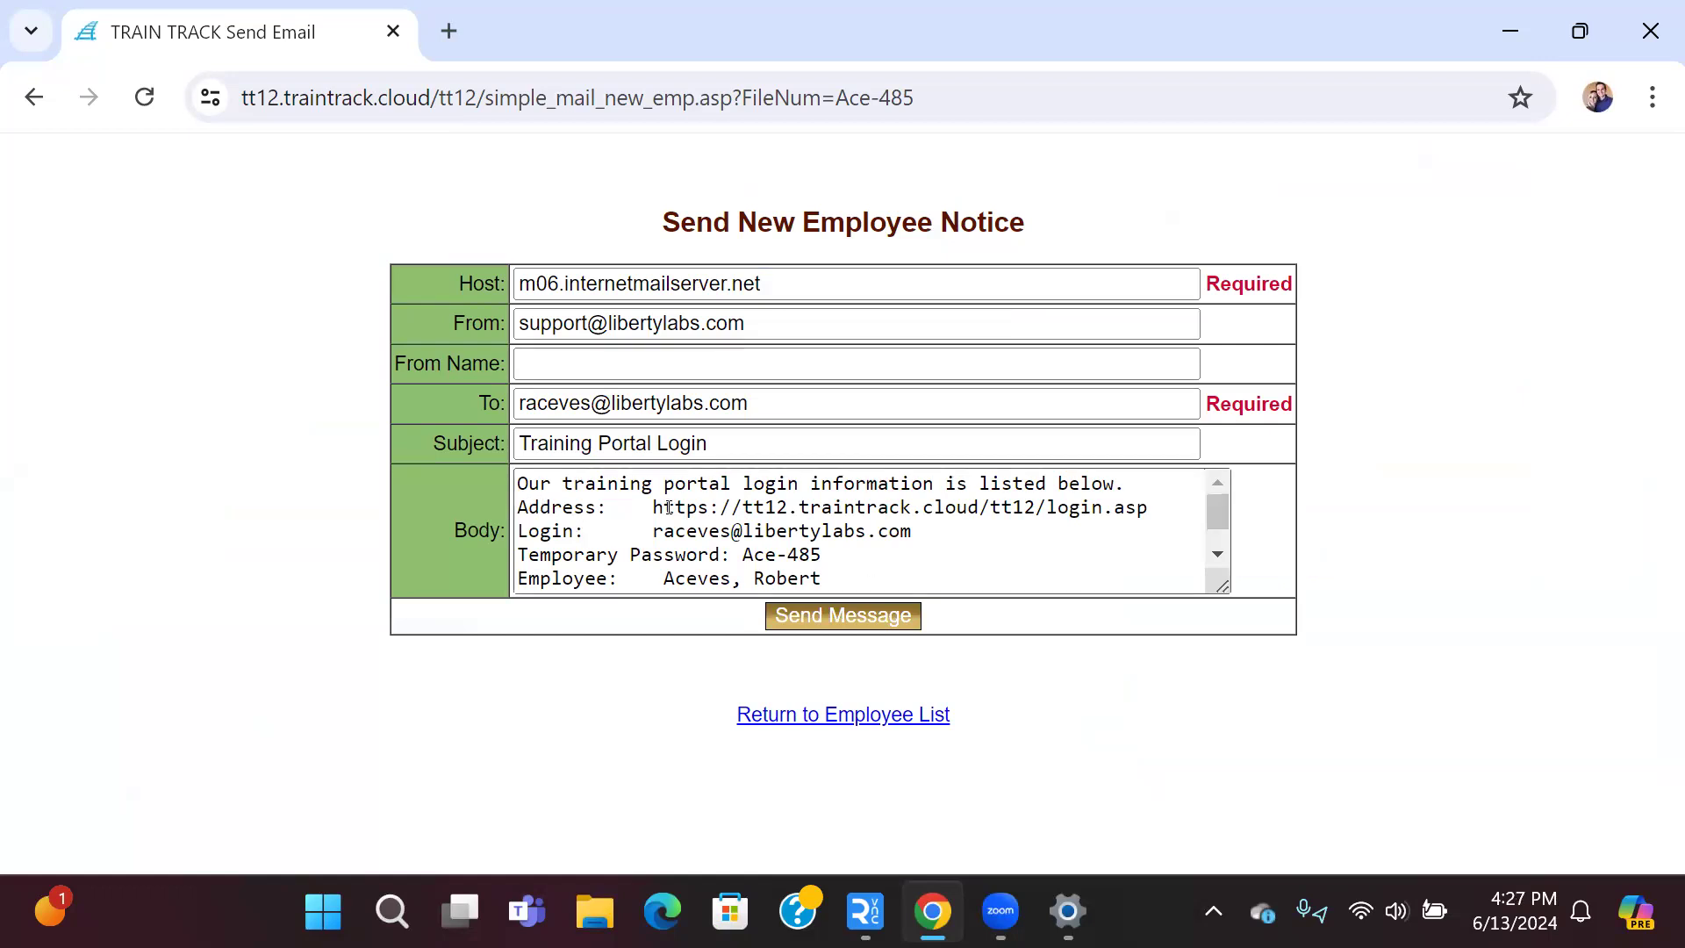
Step: Highlight the portal address, login e-mail and temporary password in the notice, then return to the Employee List
{"action": "left_click_drag", "start_coordinate": [653, 507], "coordinate": [1158, 511]}
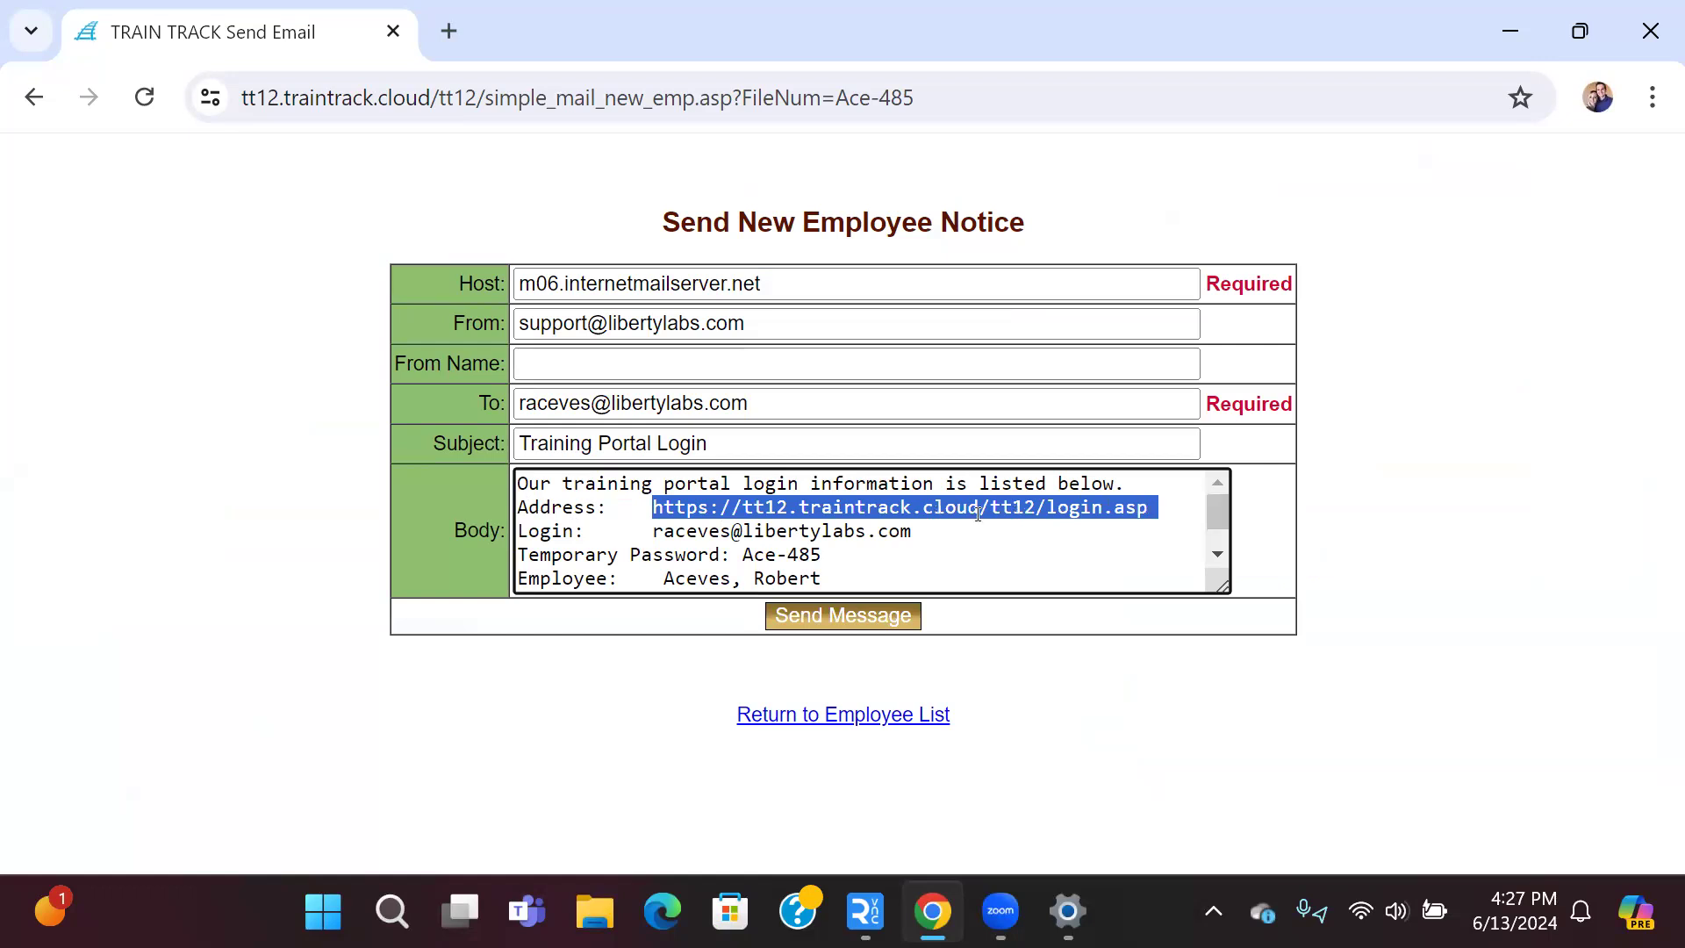
{"action": "left_click_drag", "start_coordinate": [644, 527], "coordinate": [878, 537]}
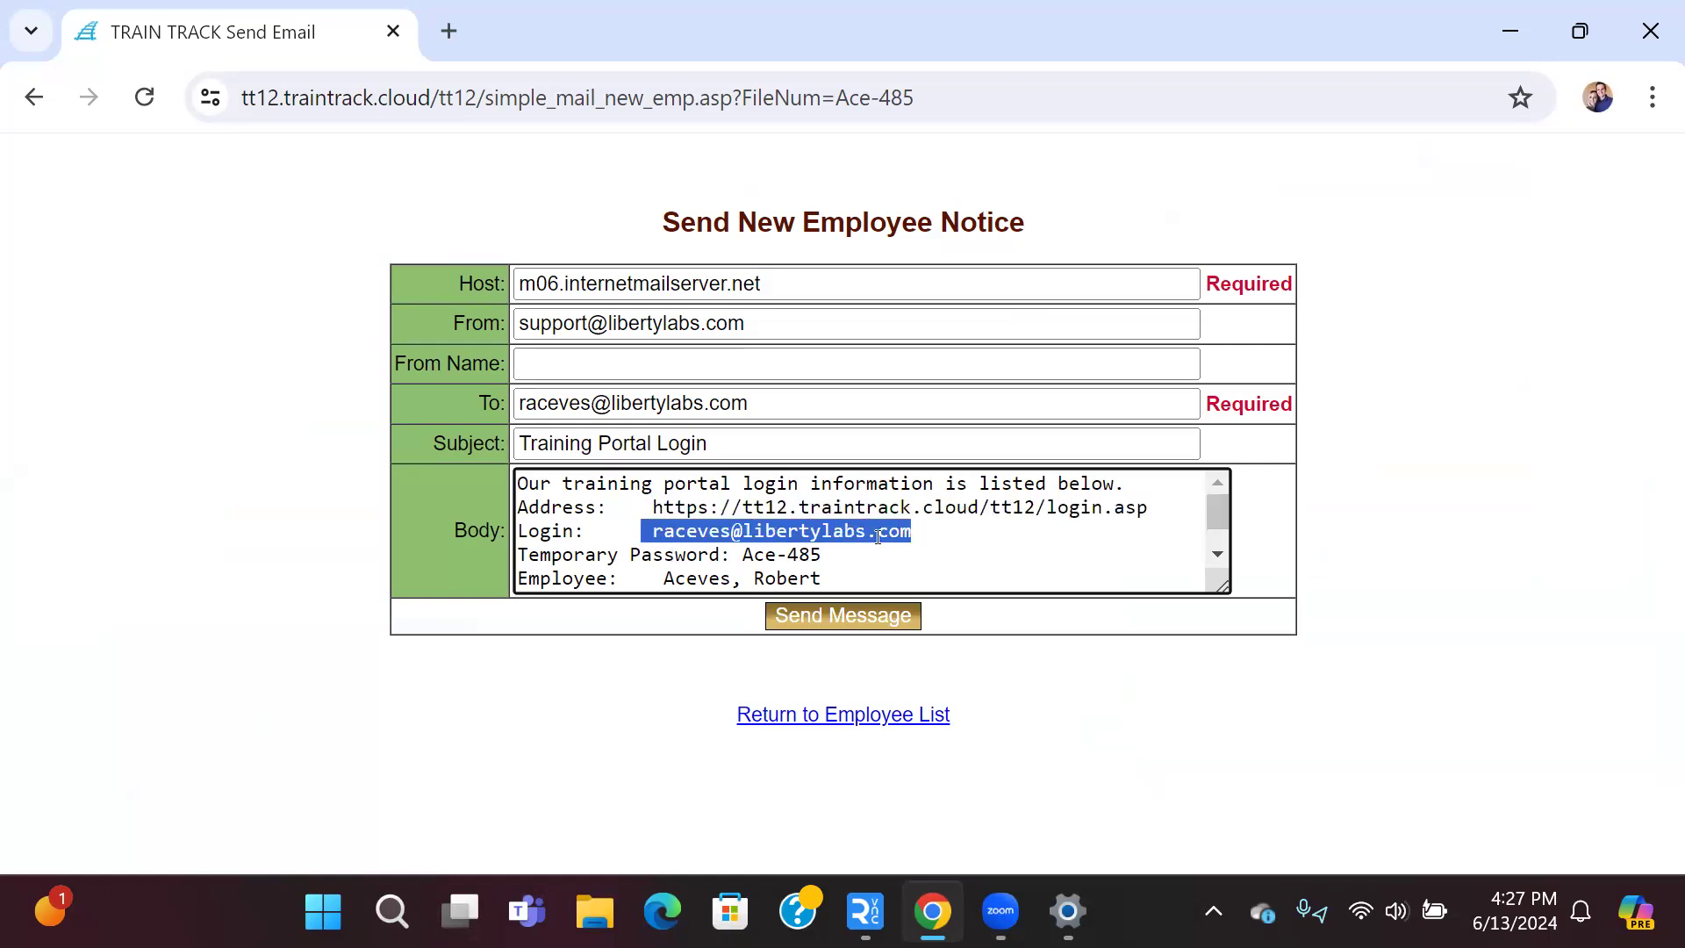
{"action": "left_click_drag", "start_coordinate": [742, 555], "coordinate": [841, 555]}
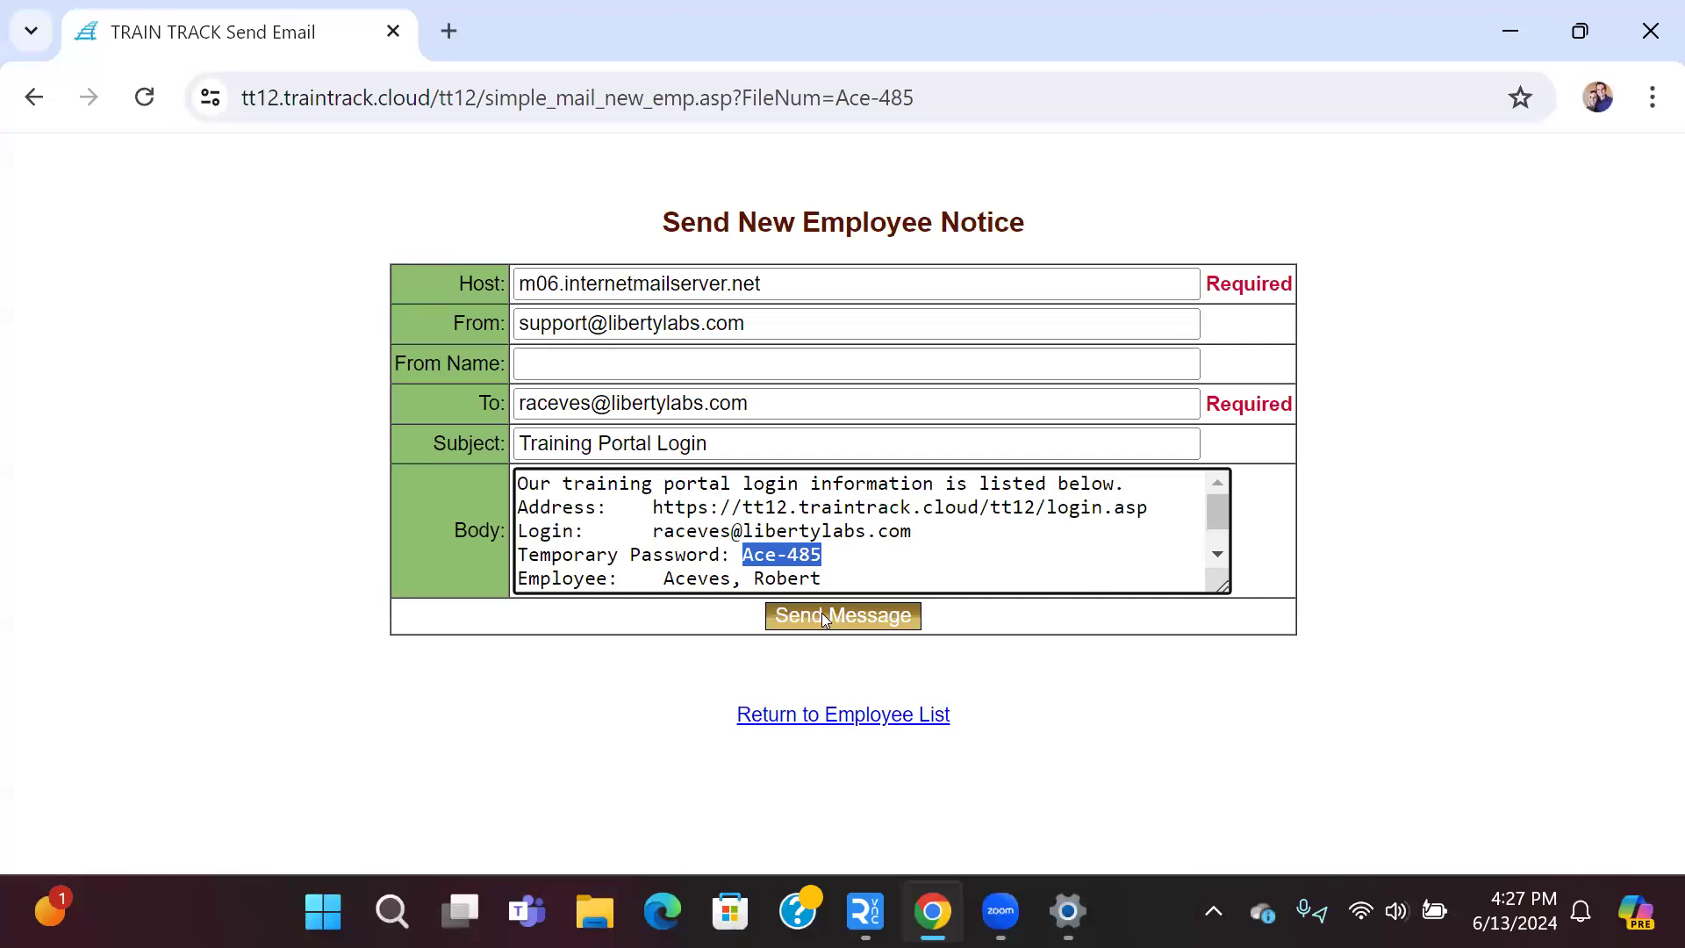
{"action": "left_click", "coordinate": [855, 718]}
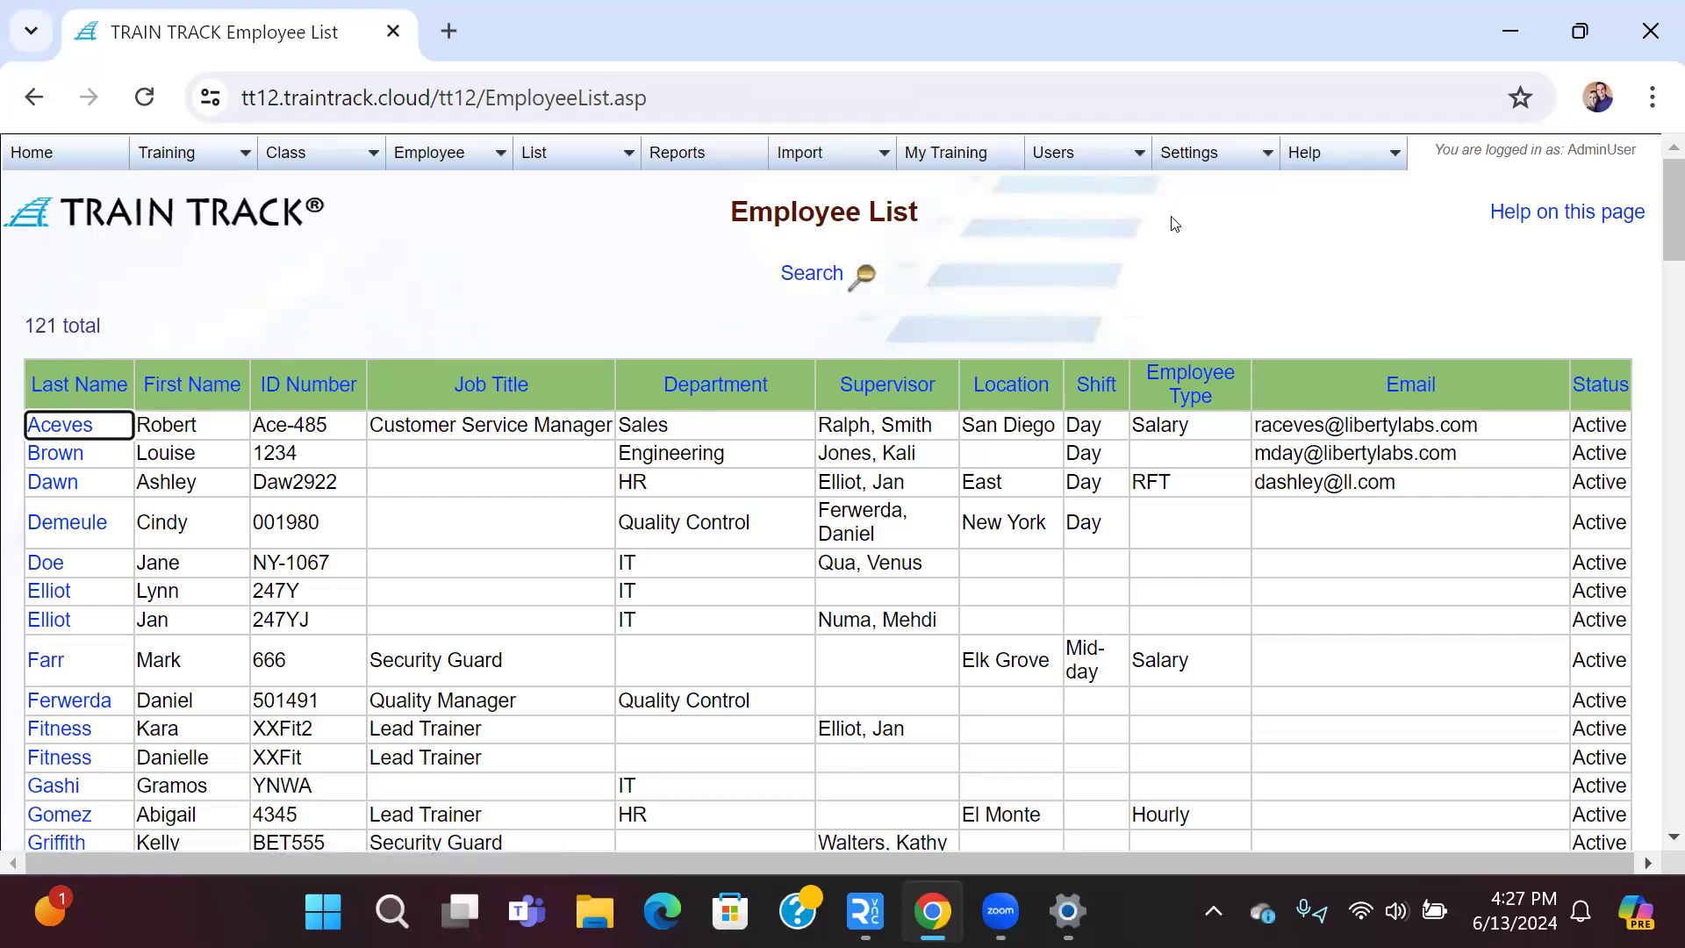
Step: Review Default Login settings, keeping Email as employee login and ID Number as temporary password
{"action": "mouse_move", "coordinate": [1211, 165]}
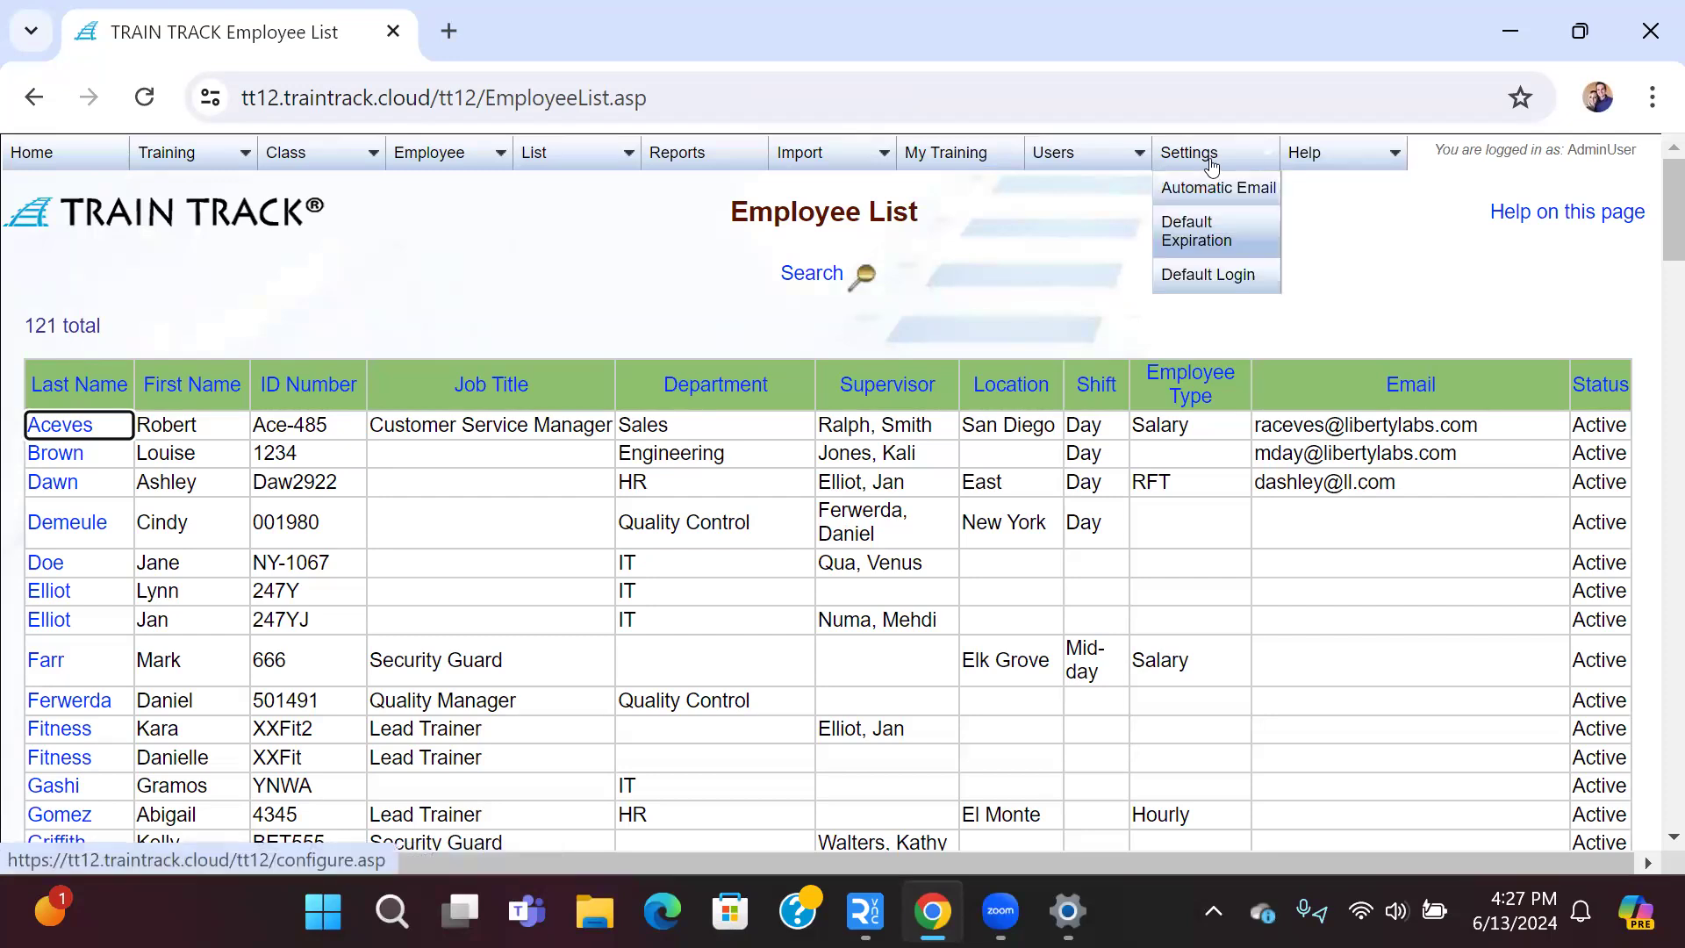
{"action": "left_click", "coordinate": [1251, 279]}
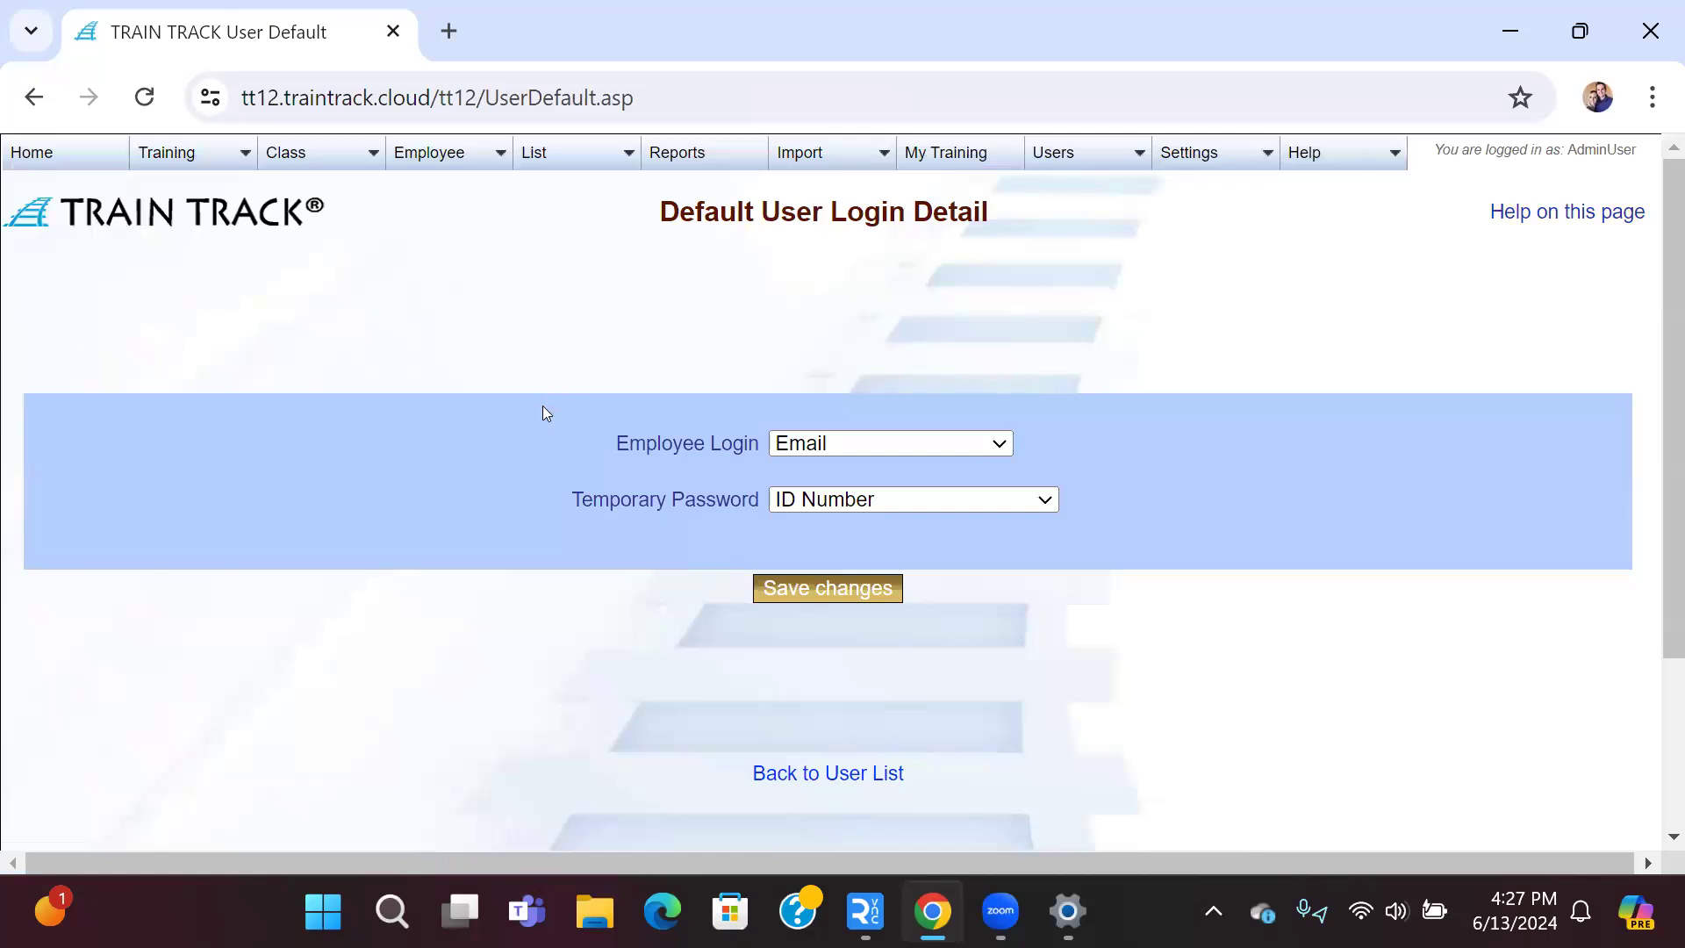
{"action": "left_click", "coordinate": [1002, 451]}
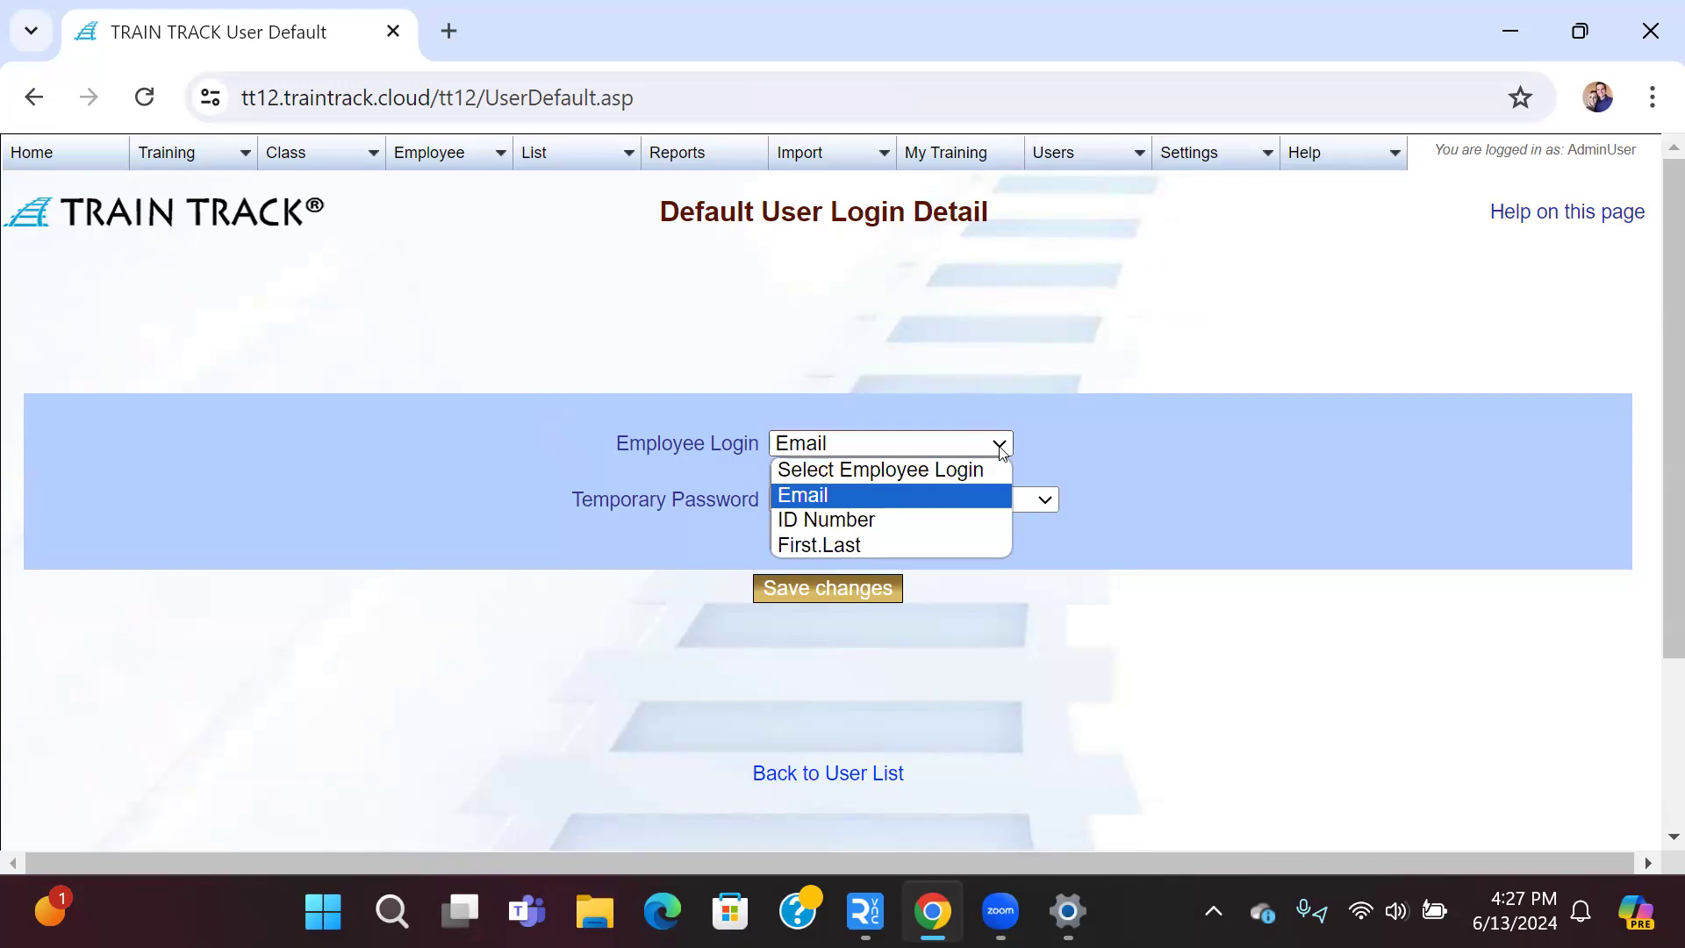
{"action": "left_click", "coordinate": [1002, 451]}
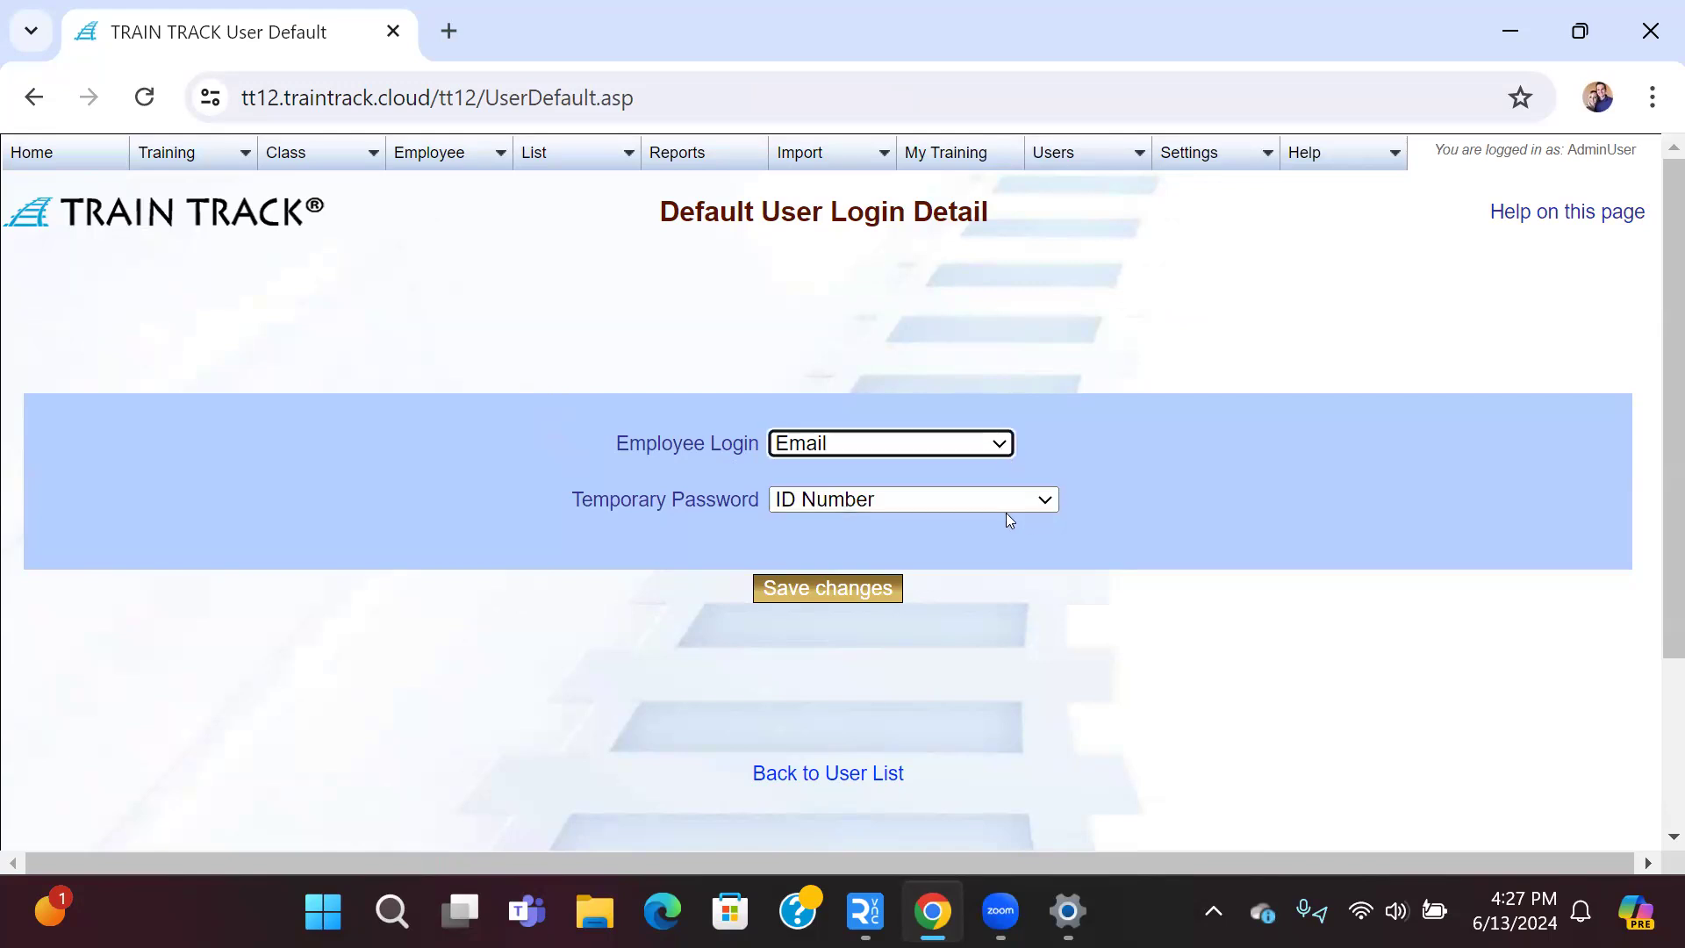
{"action": "left_click", "coordinate": [1044, 508]}
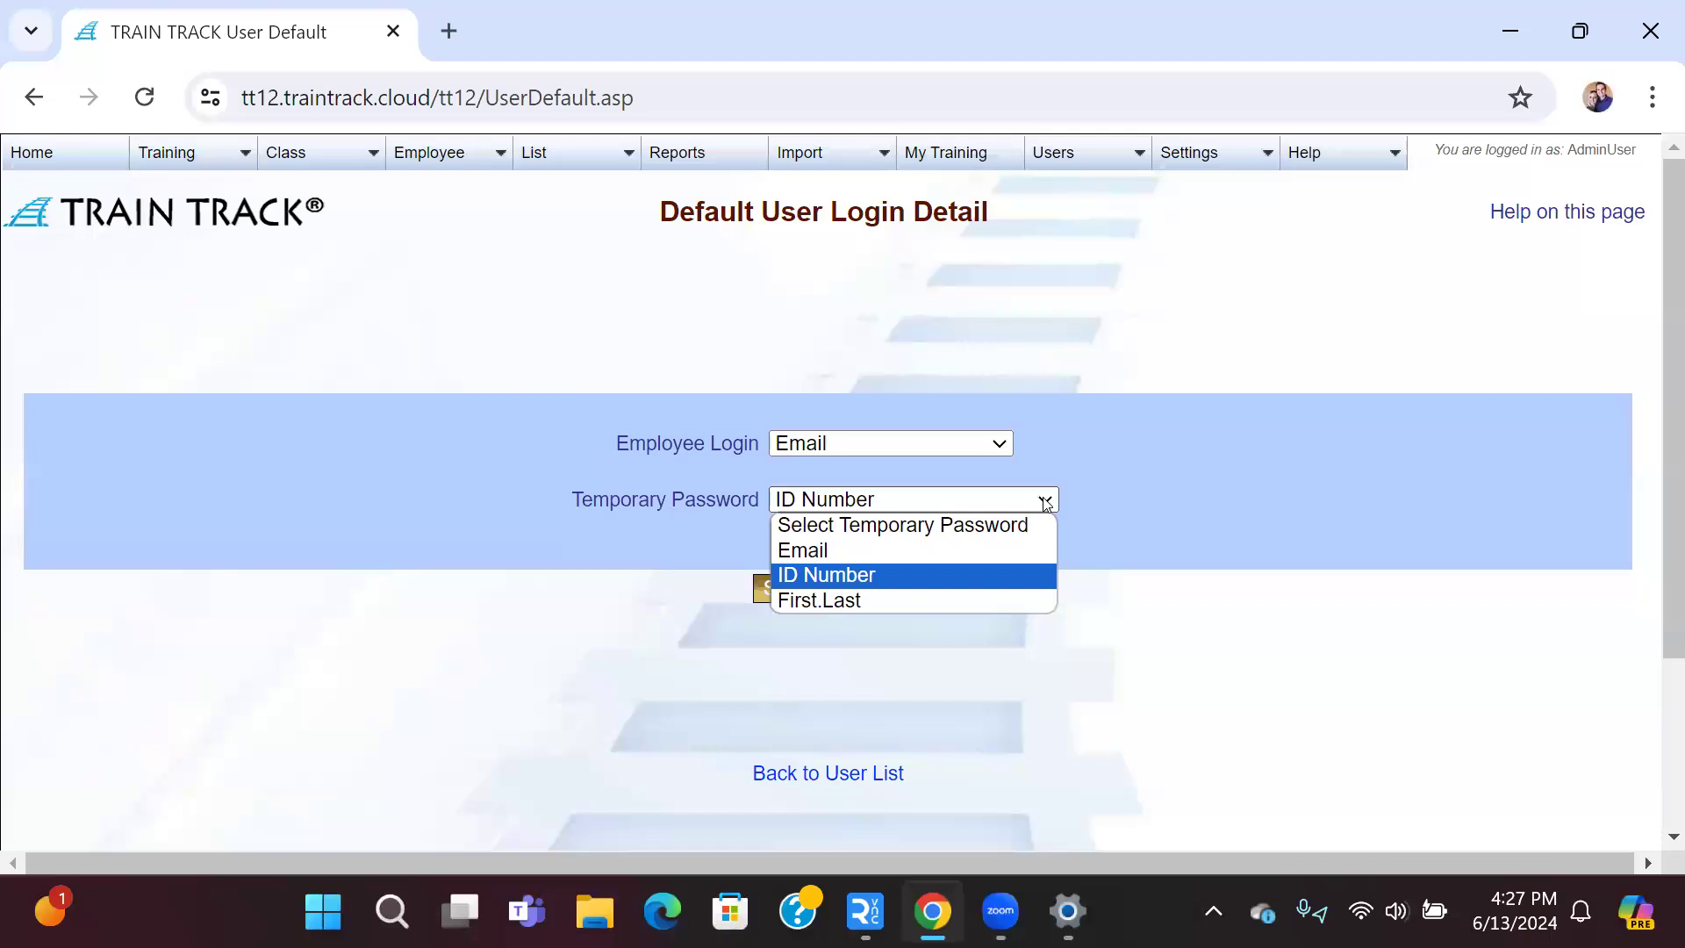
{"action": "left_click", "coordinate": [1046, 503]}
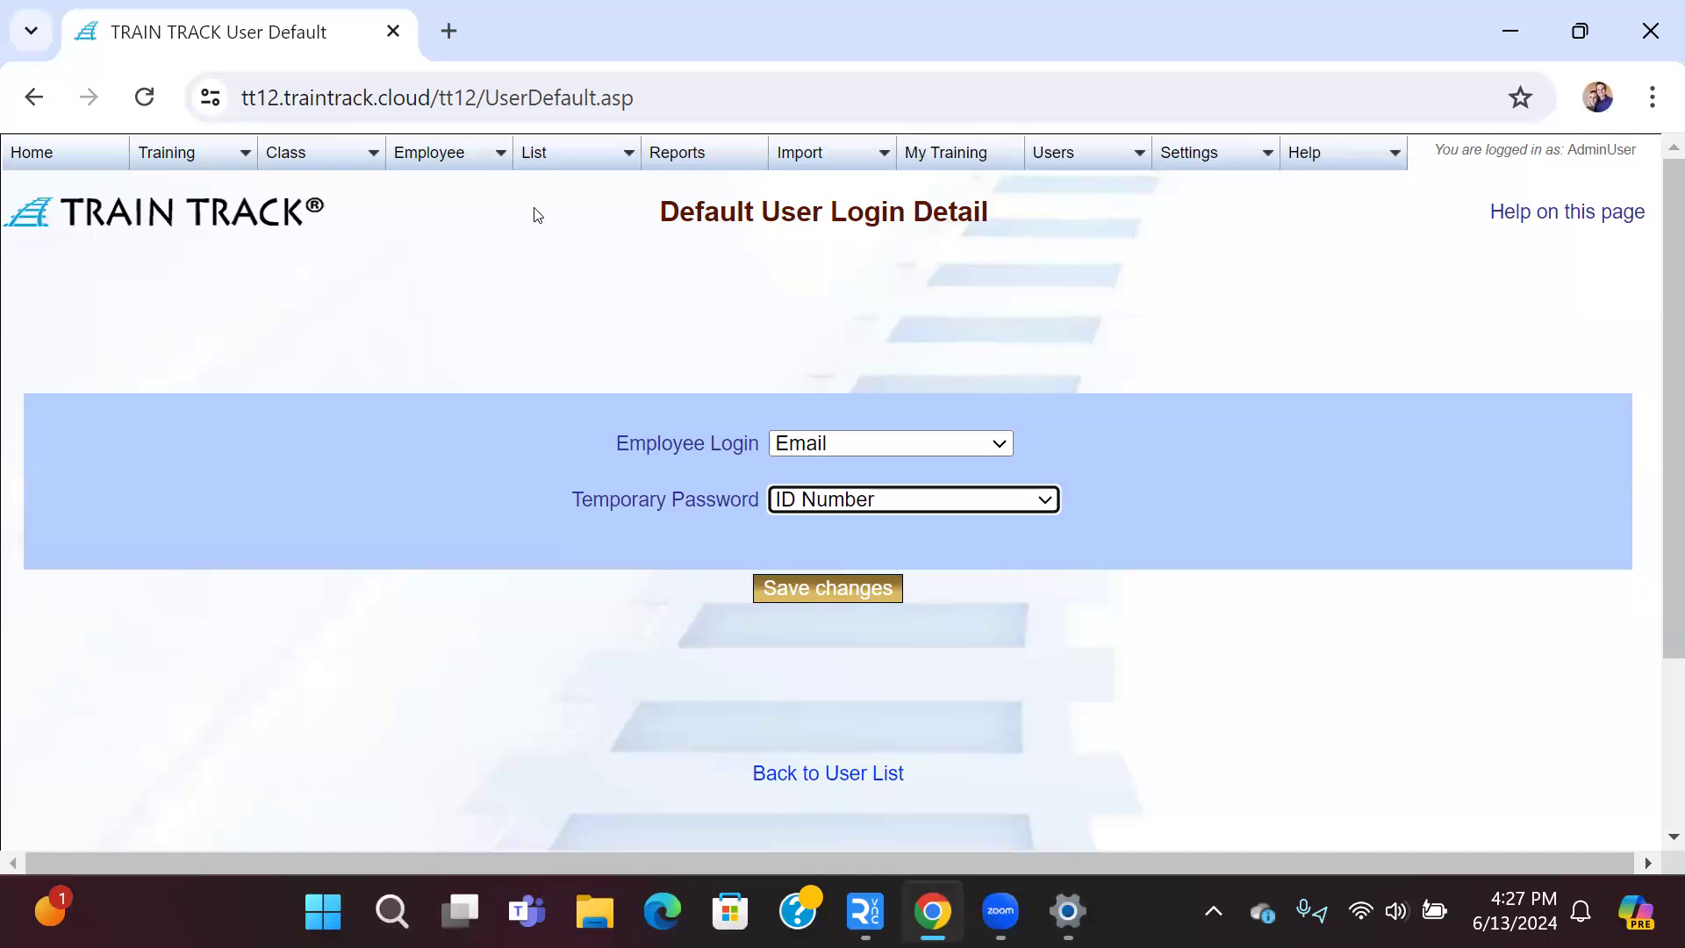
{"action": "left_click", "coordinate": [462, 160]}
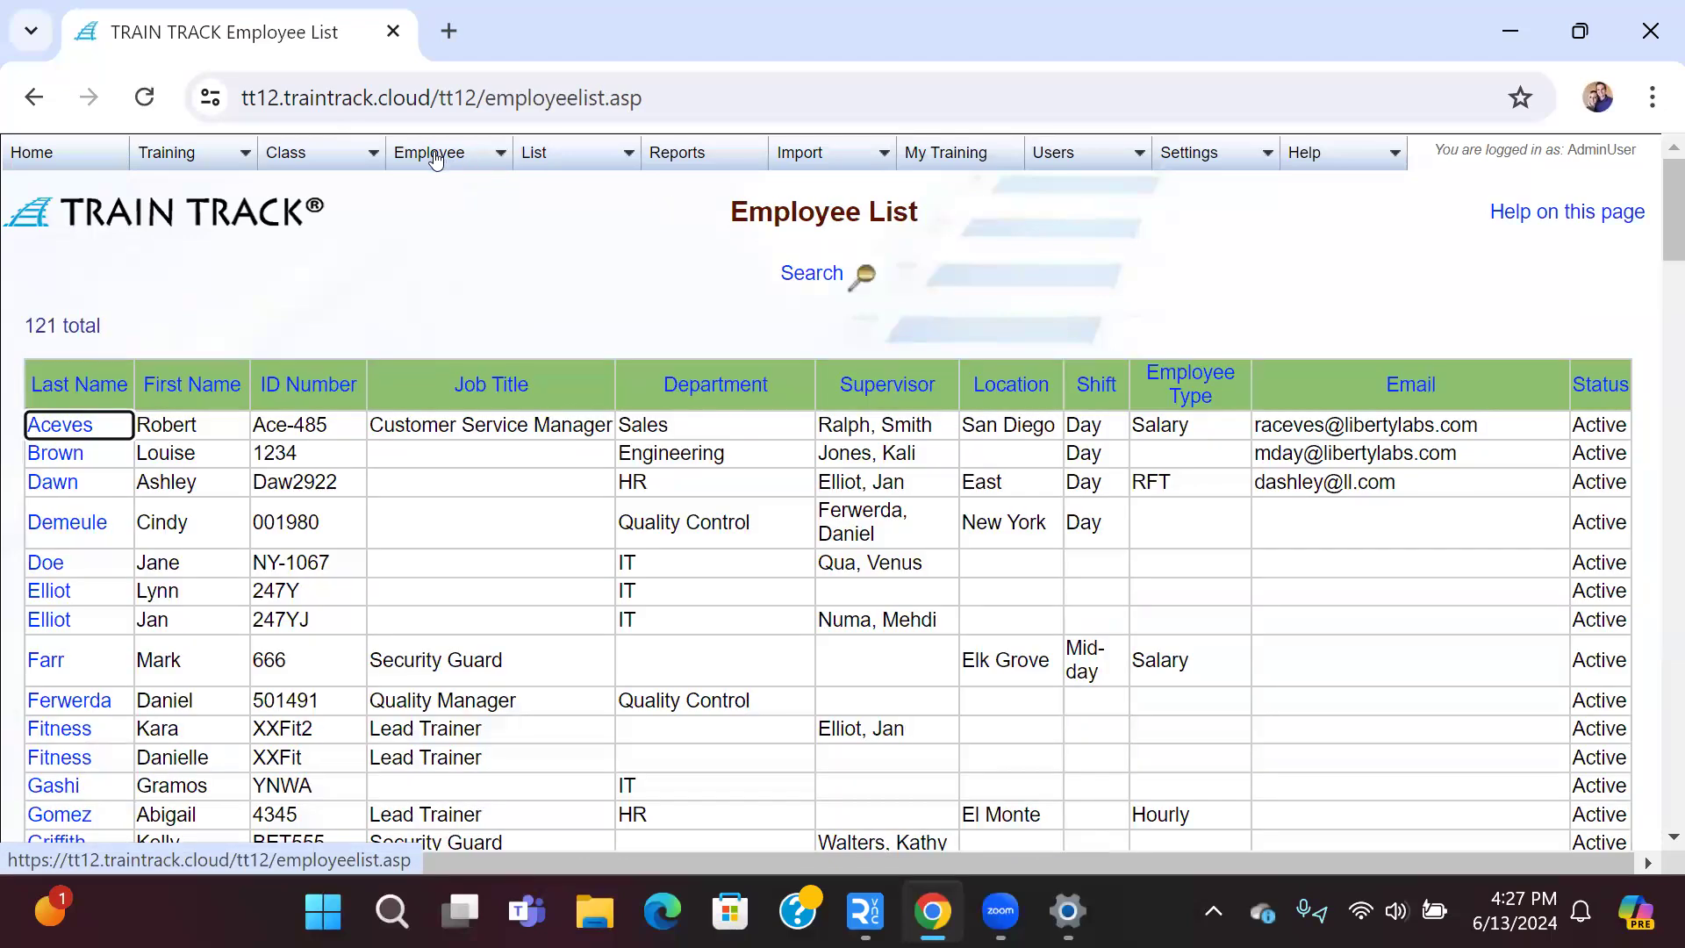
Step: Open the new employee's record, set Other to Intern and Shift to Night, and save
{"action": "mouse_move", "coordinate": [457, 160]}
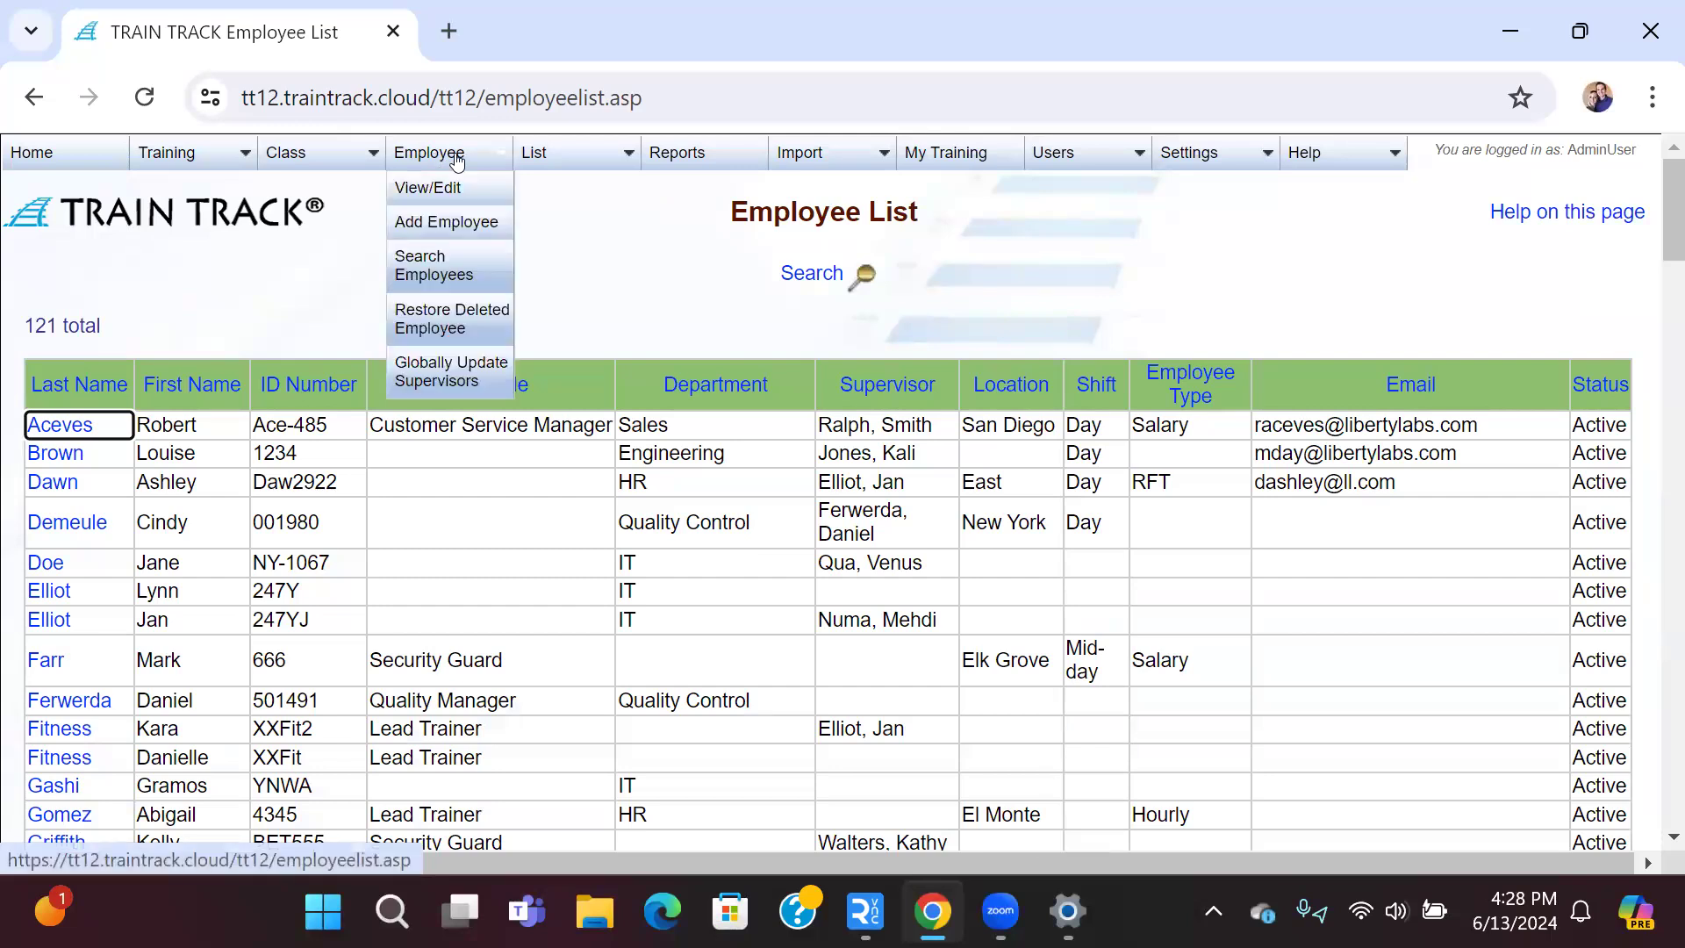
{"action": "left_click", "coordinate": [461, 190]}
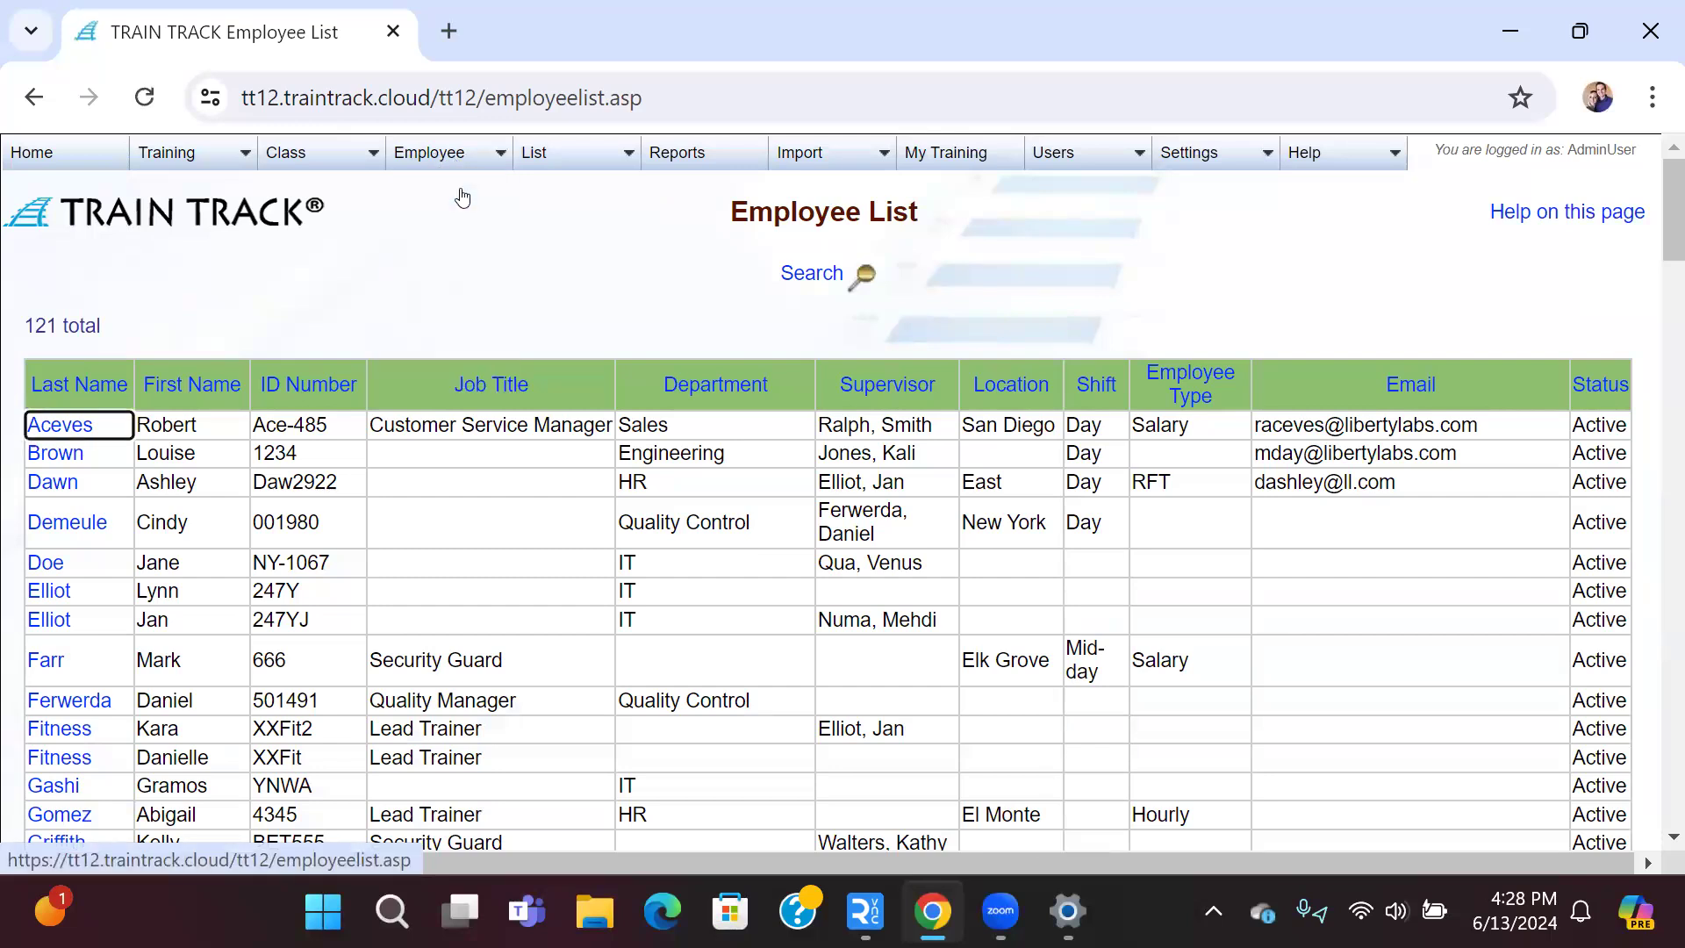
{"action": "left_click", "coordinate": [65, 425]}
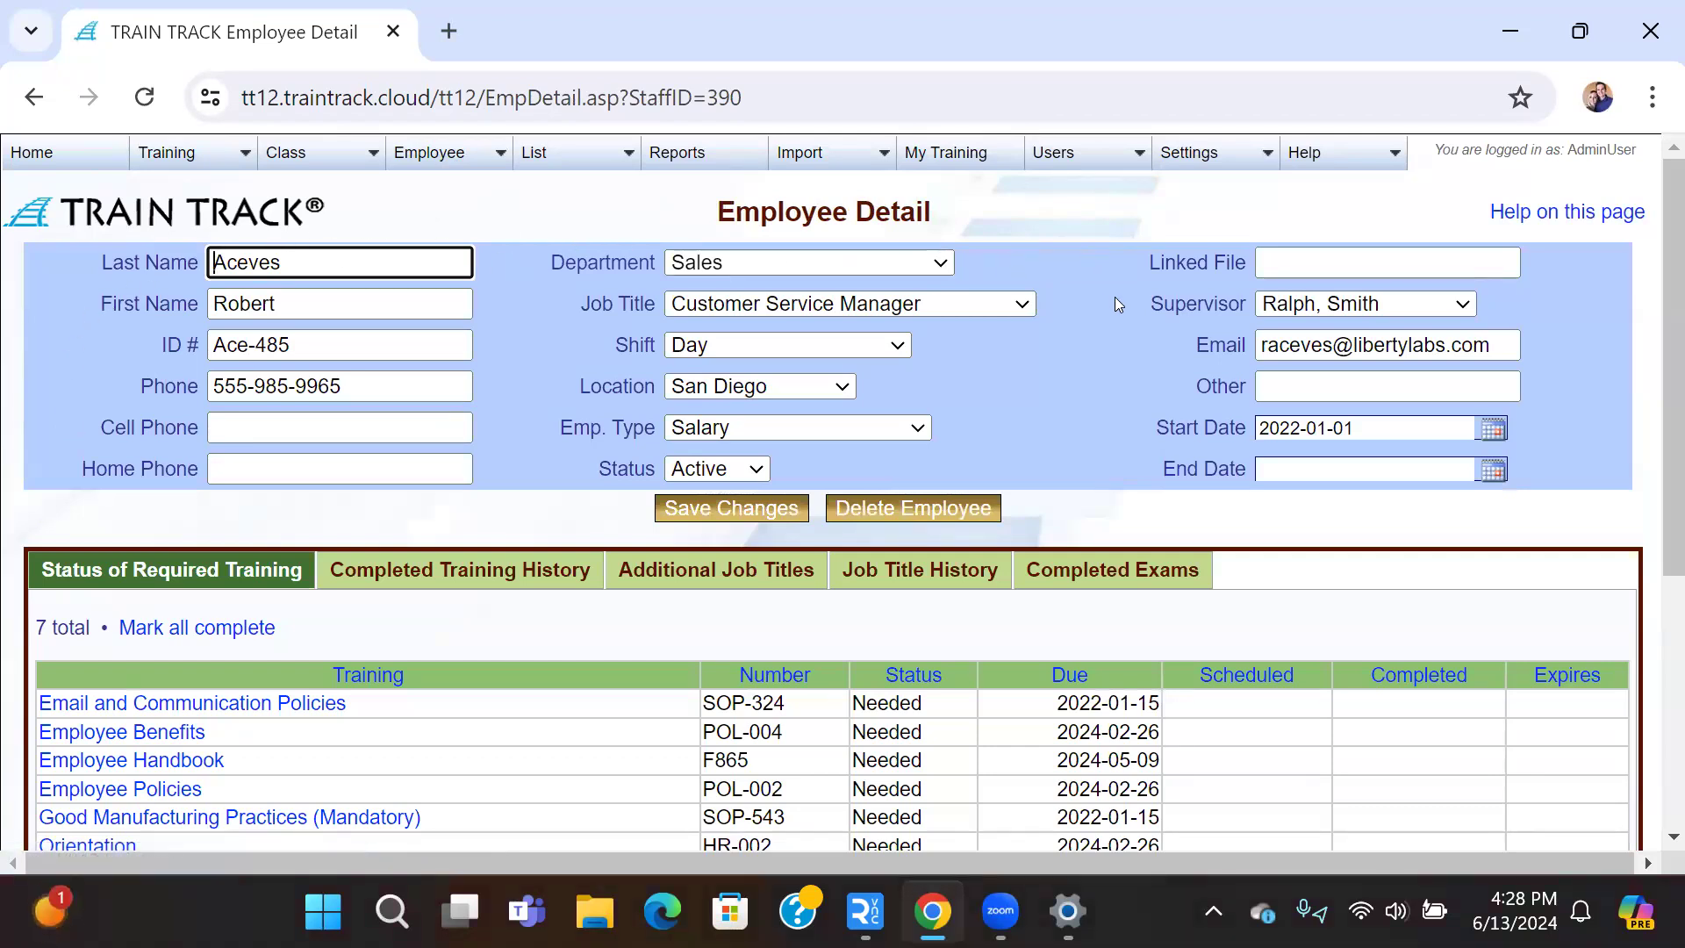
{"action": "left_click", "coordinate": [1333, 386]}
{"action": "type", "text": "Intern"}
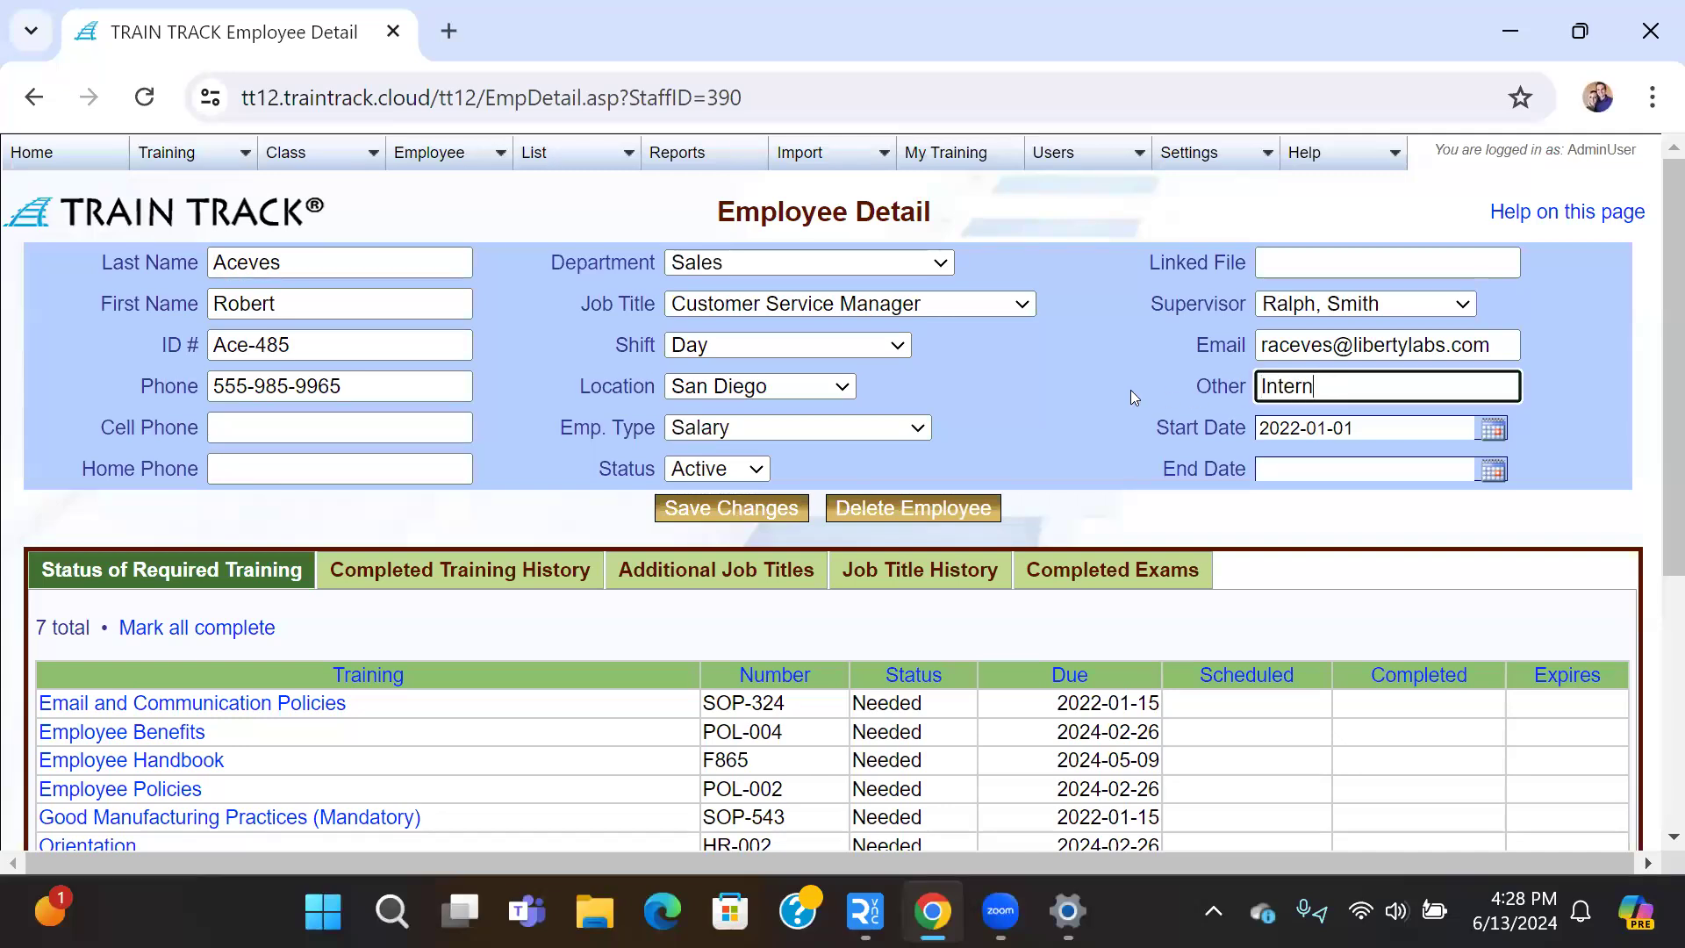
{"action": "left_click", "coordinate": [884, 342]}
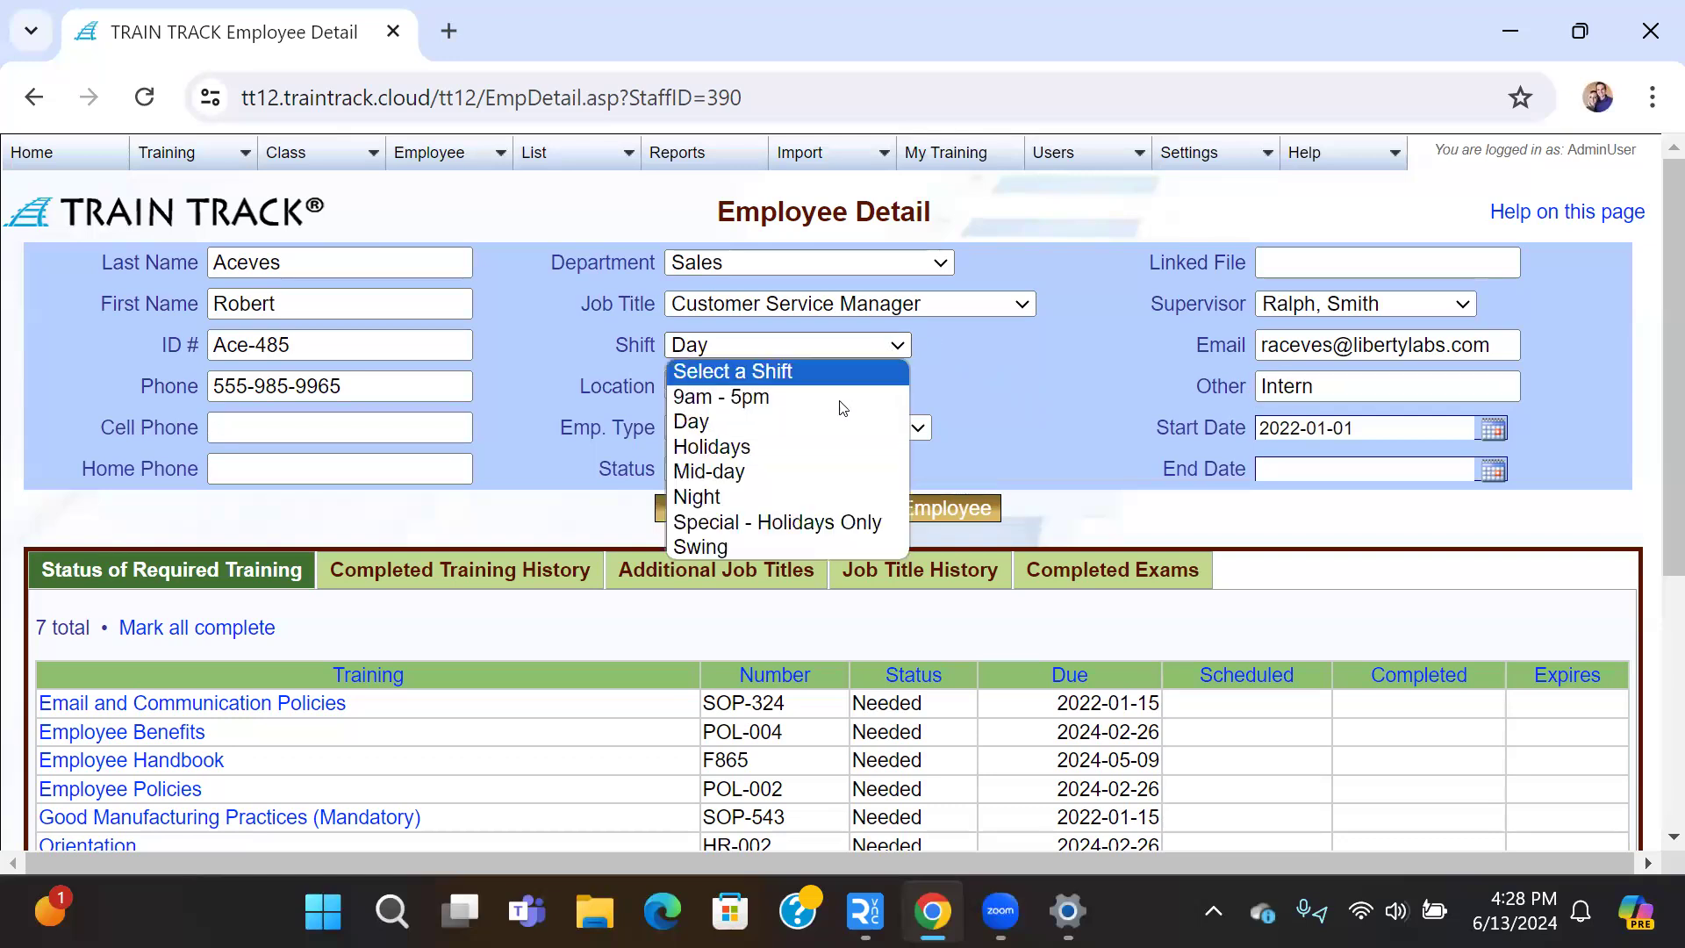
{"action": "left_click", "coordinate": [803, 497]}
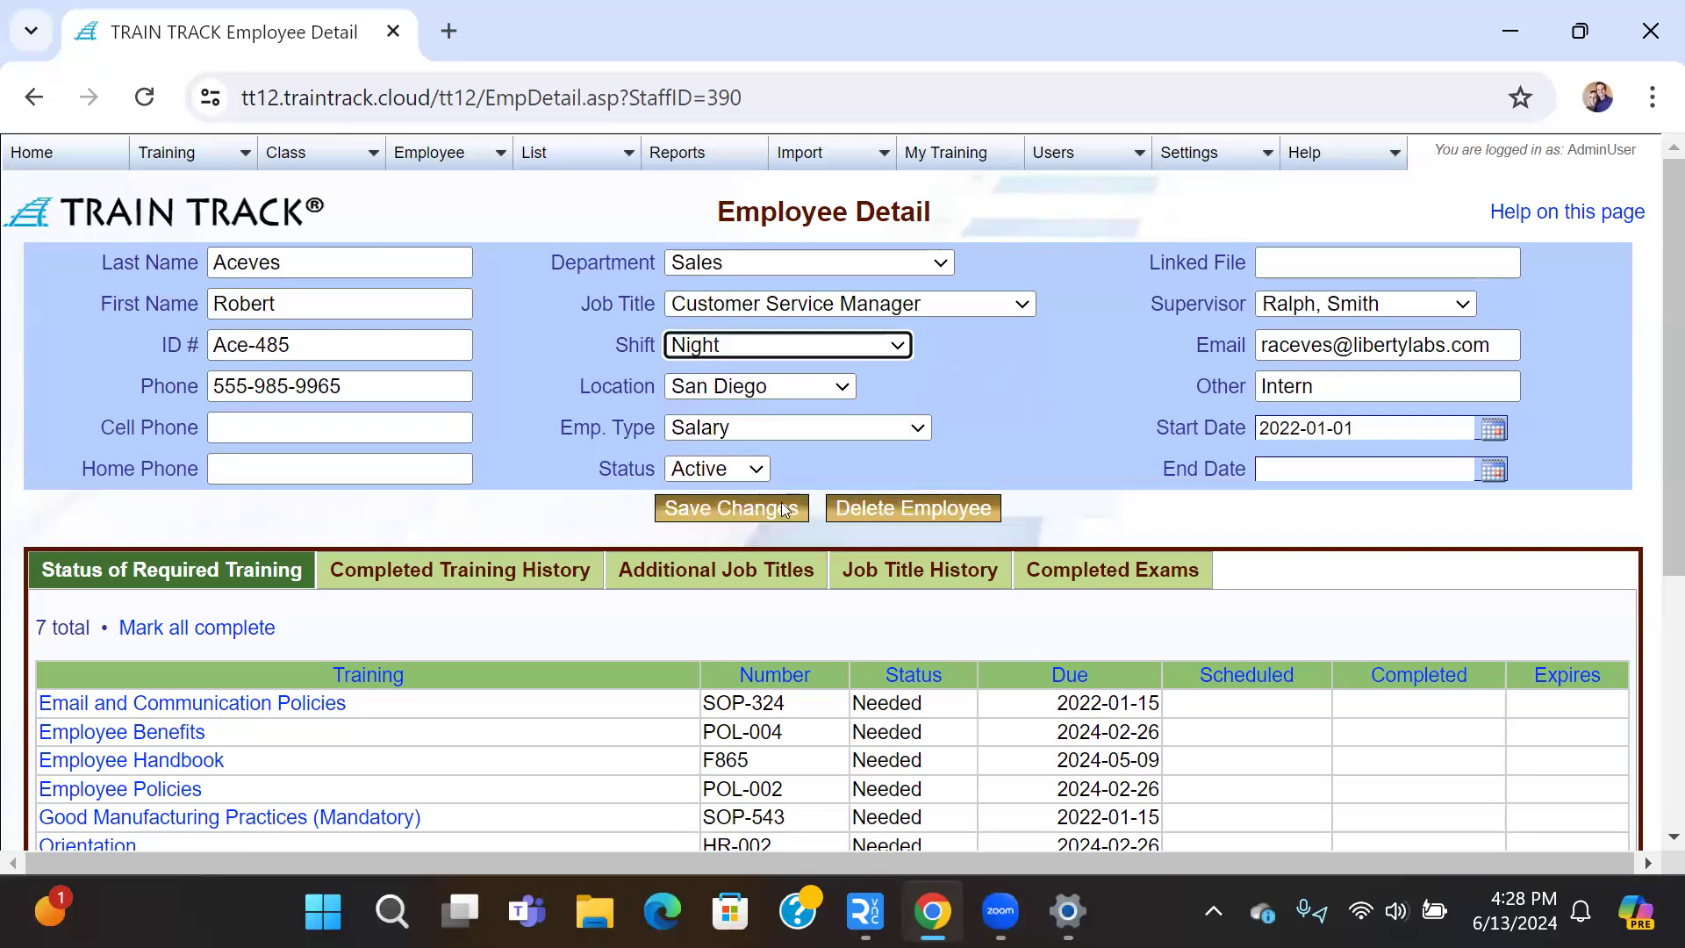
{"action": "left_click", "coordinate": [710, 514]}
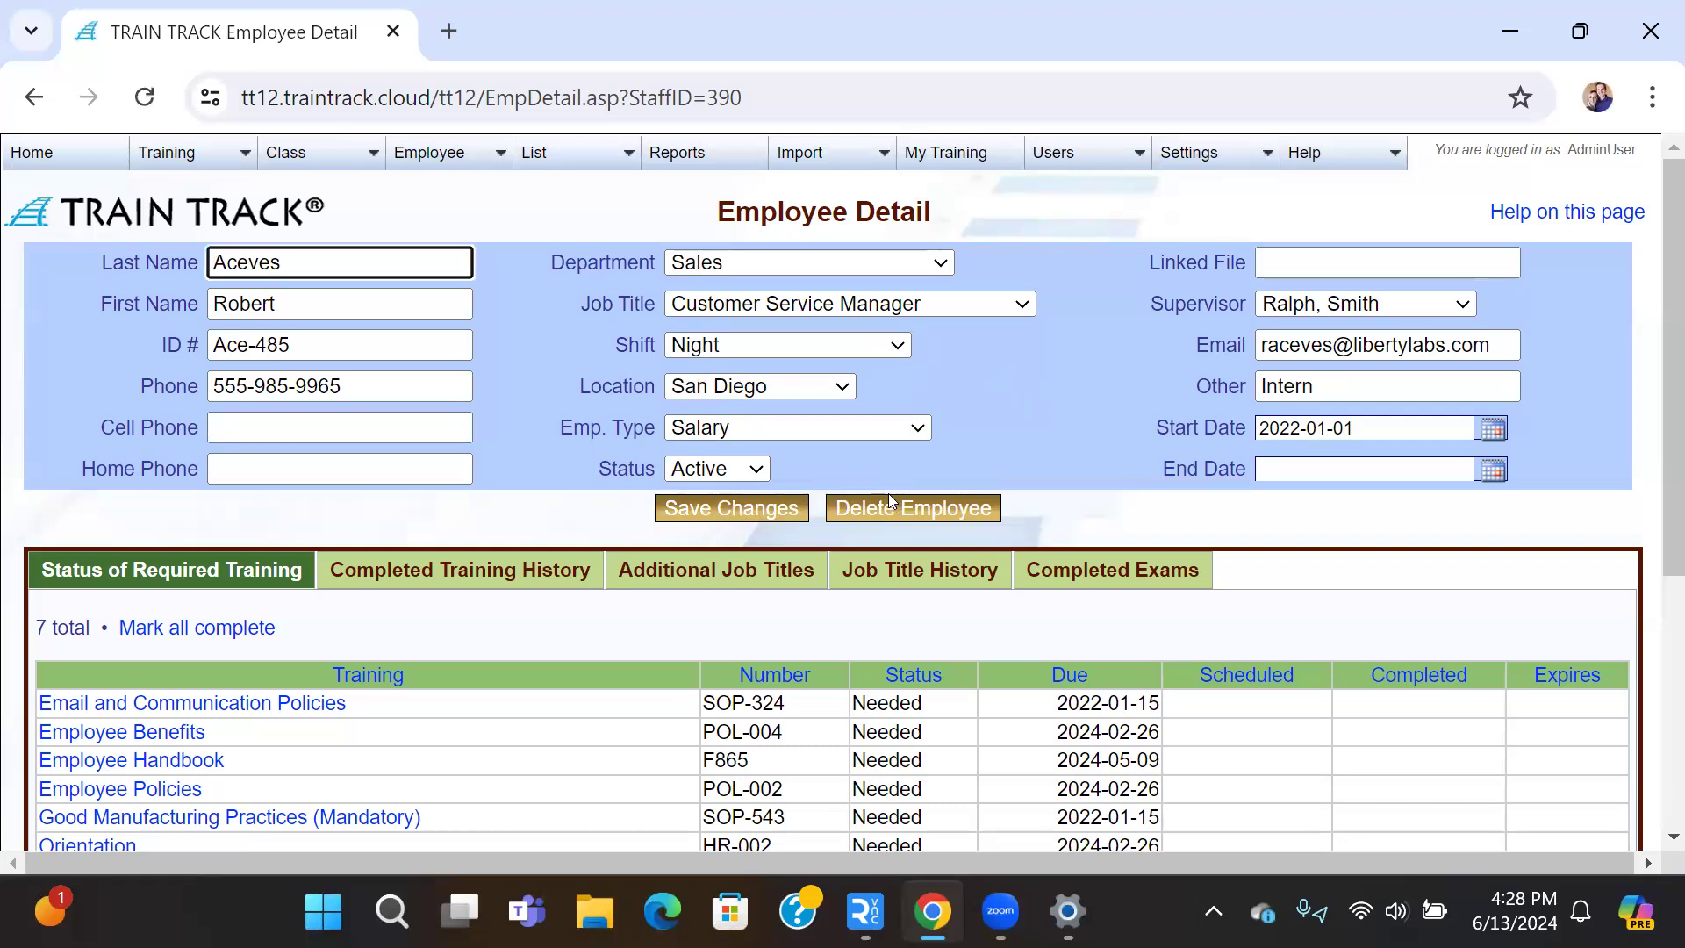
Step: Delete the employee record and confirm, dropping the list to 120 employees
{"action": "left_click", "coordinate": [934, 514]}
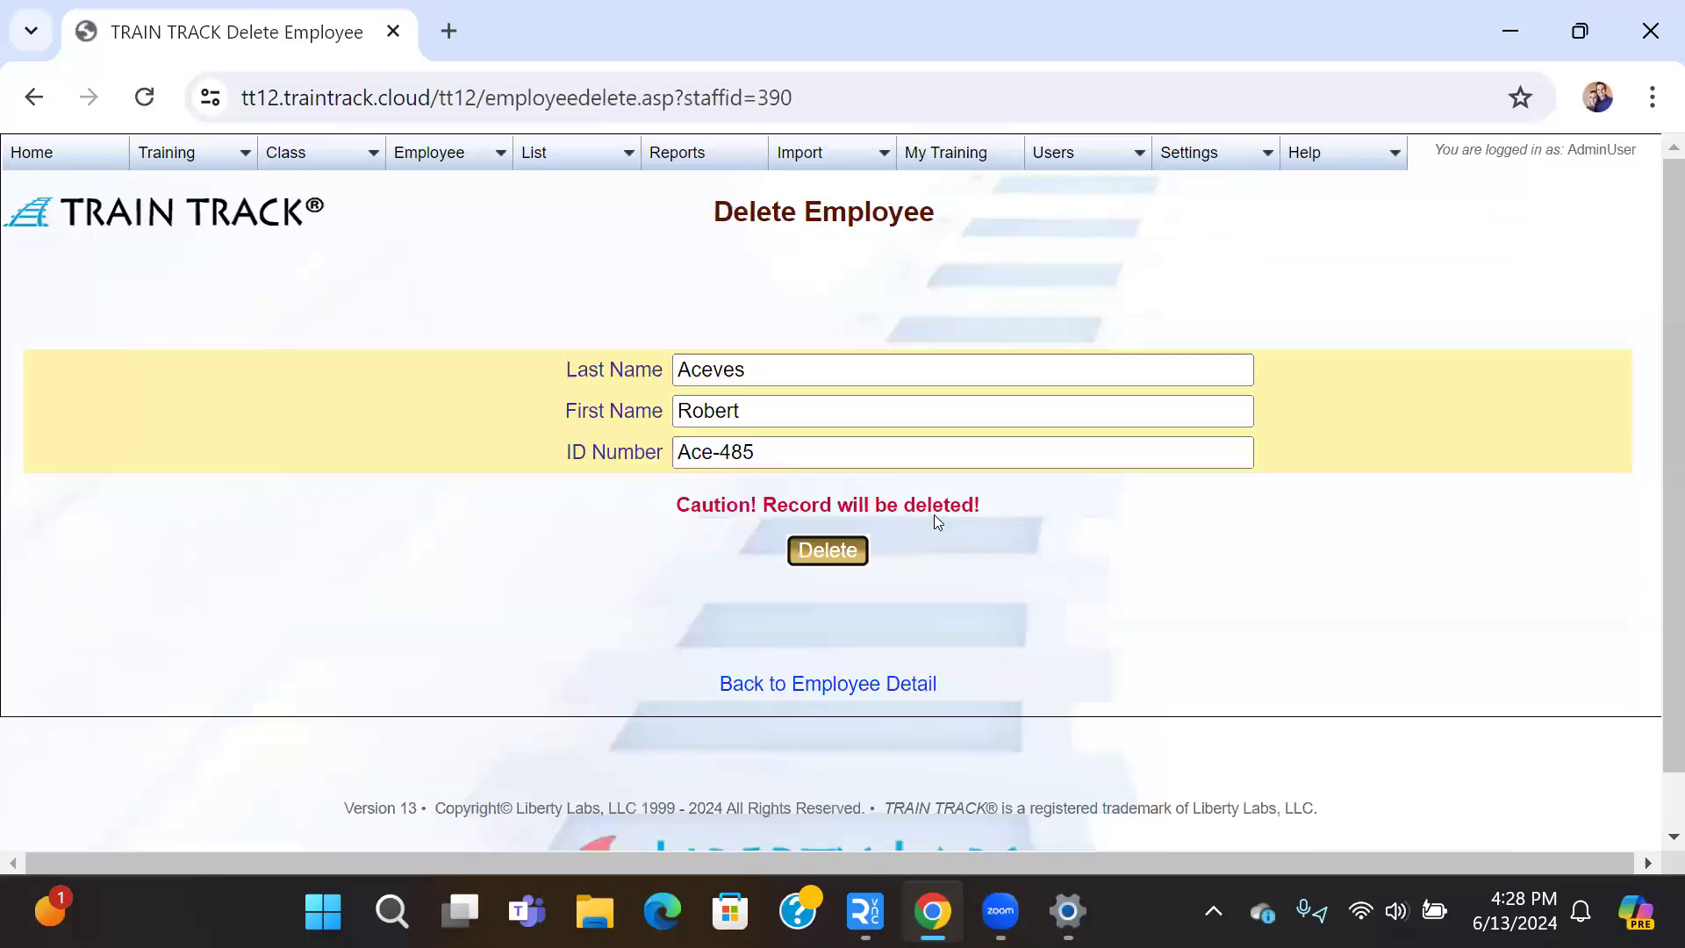
{"action": "left_click", "coordinate": [847, 556]}
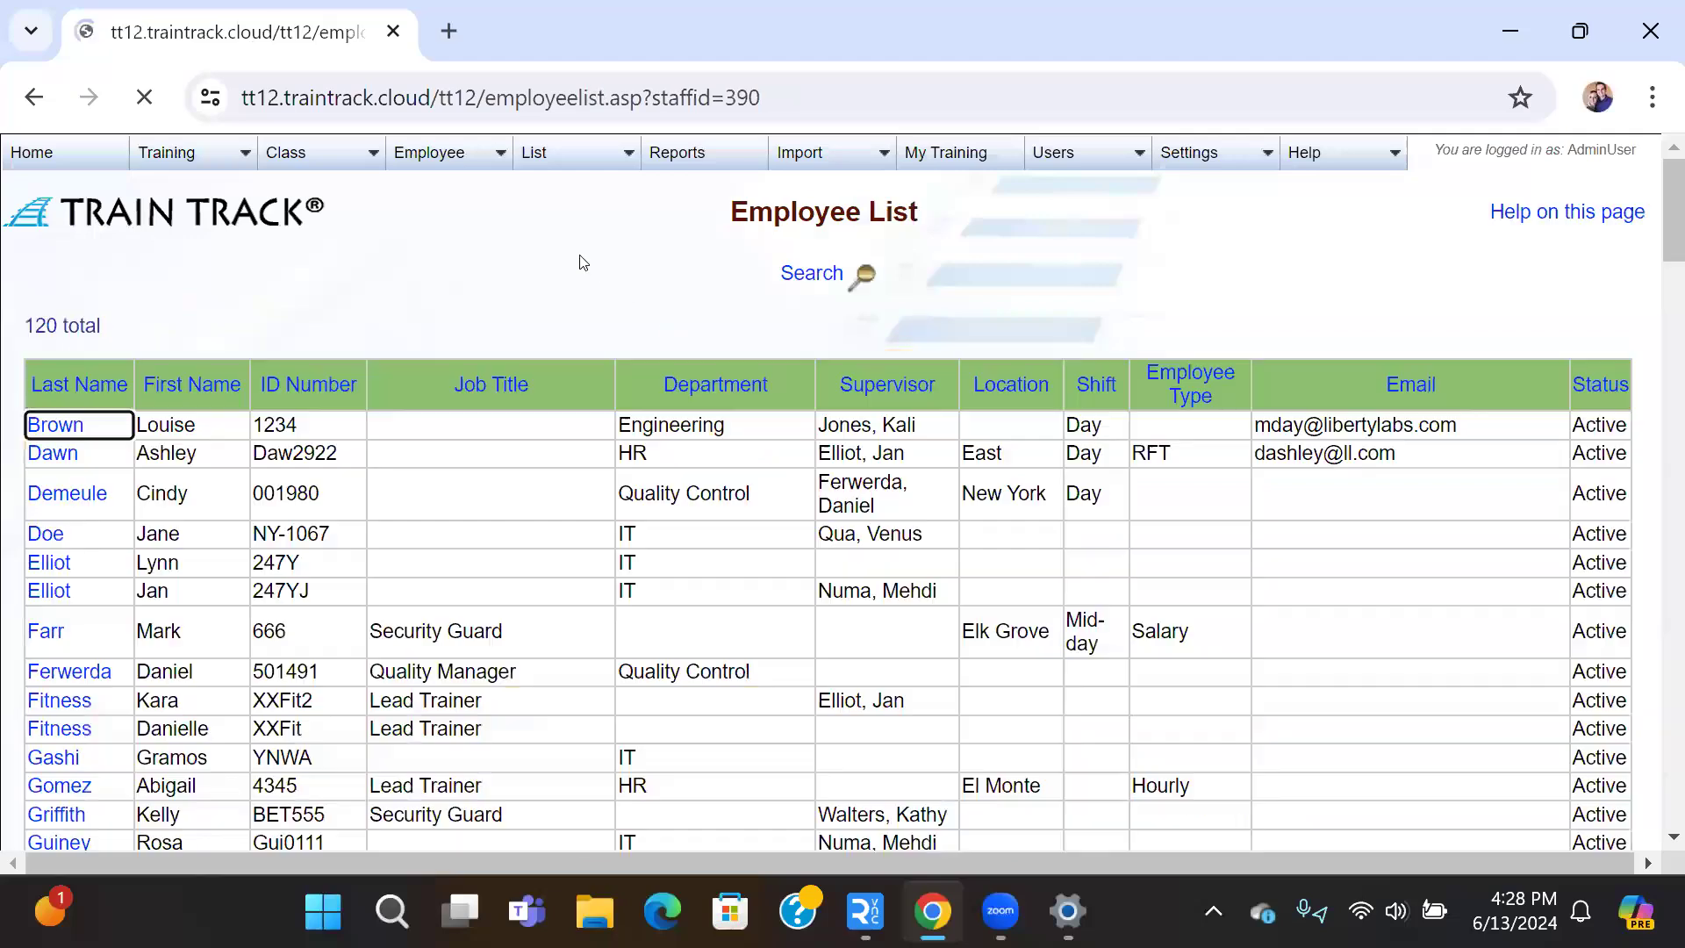
{"action": "mouse_move", "coordinate": [443, 155]}
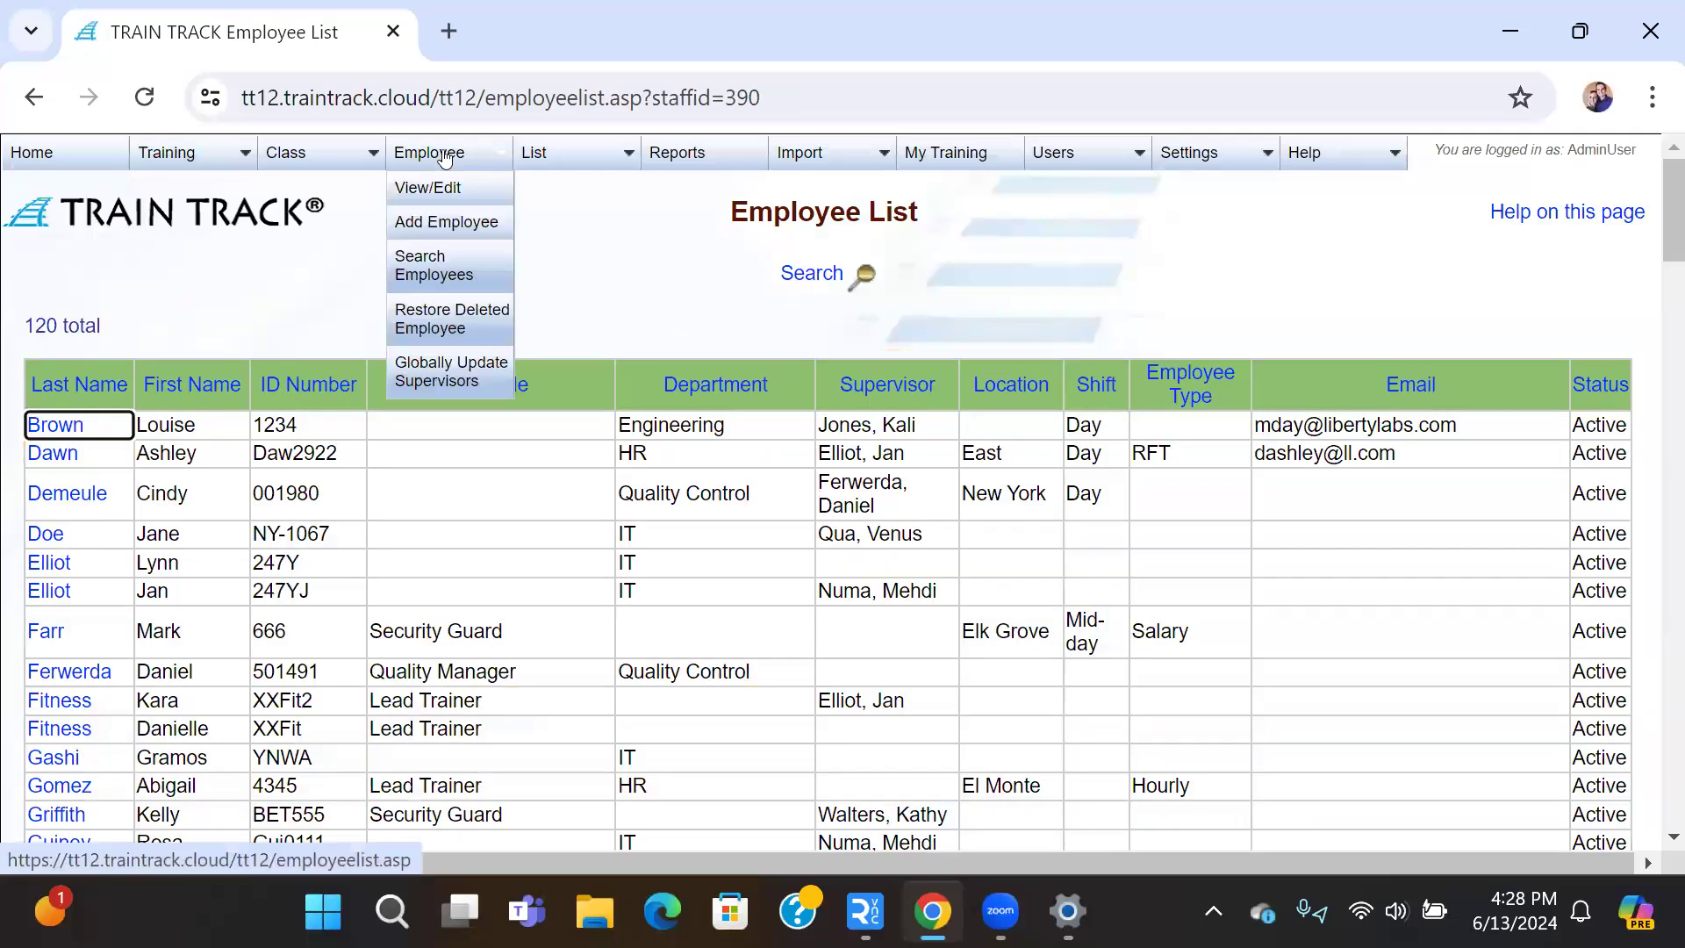
Step: Restore the deleted employee from the deleted list and open their detail record
{"action": "left_click", "coordinate": [430, 328]}
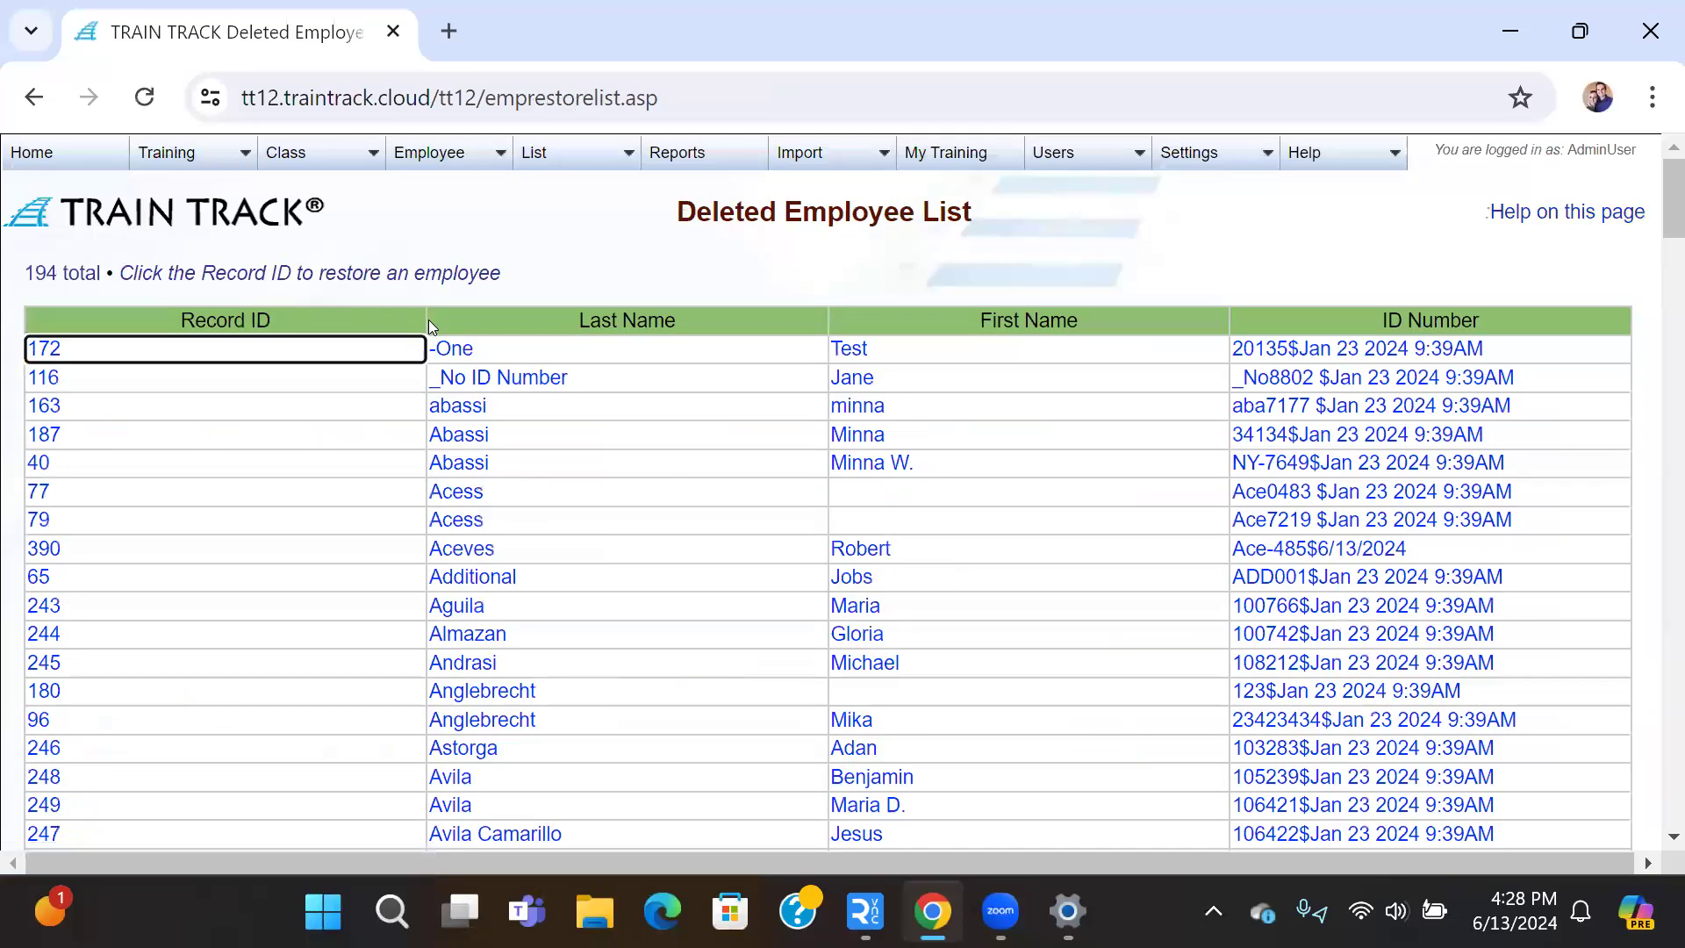
{"action": "scroll", "coordinate": [477, 386], "scroll_direction": "down", "scroll_amount": 2}
{"action": "scroll", "coordinate": [476, 386], "scroll_direction": "down", "scroll_amount": 2}
{"action": "scroll", "coordinate": [476, 386], "scroll_direction": "up", "scroll_amount": 2}
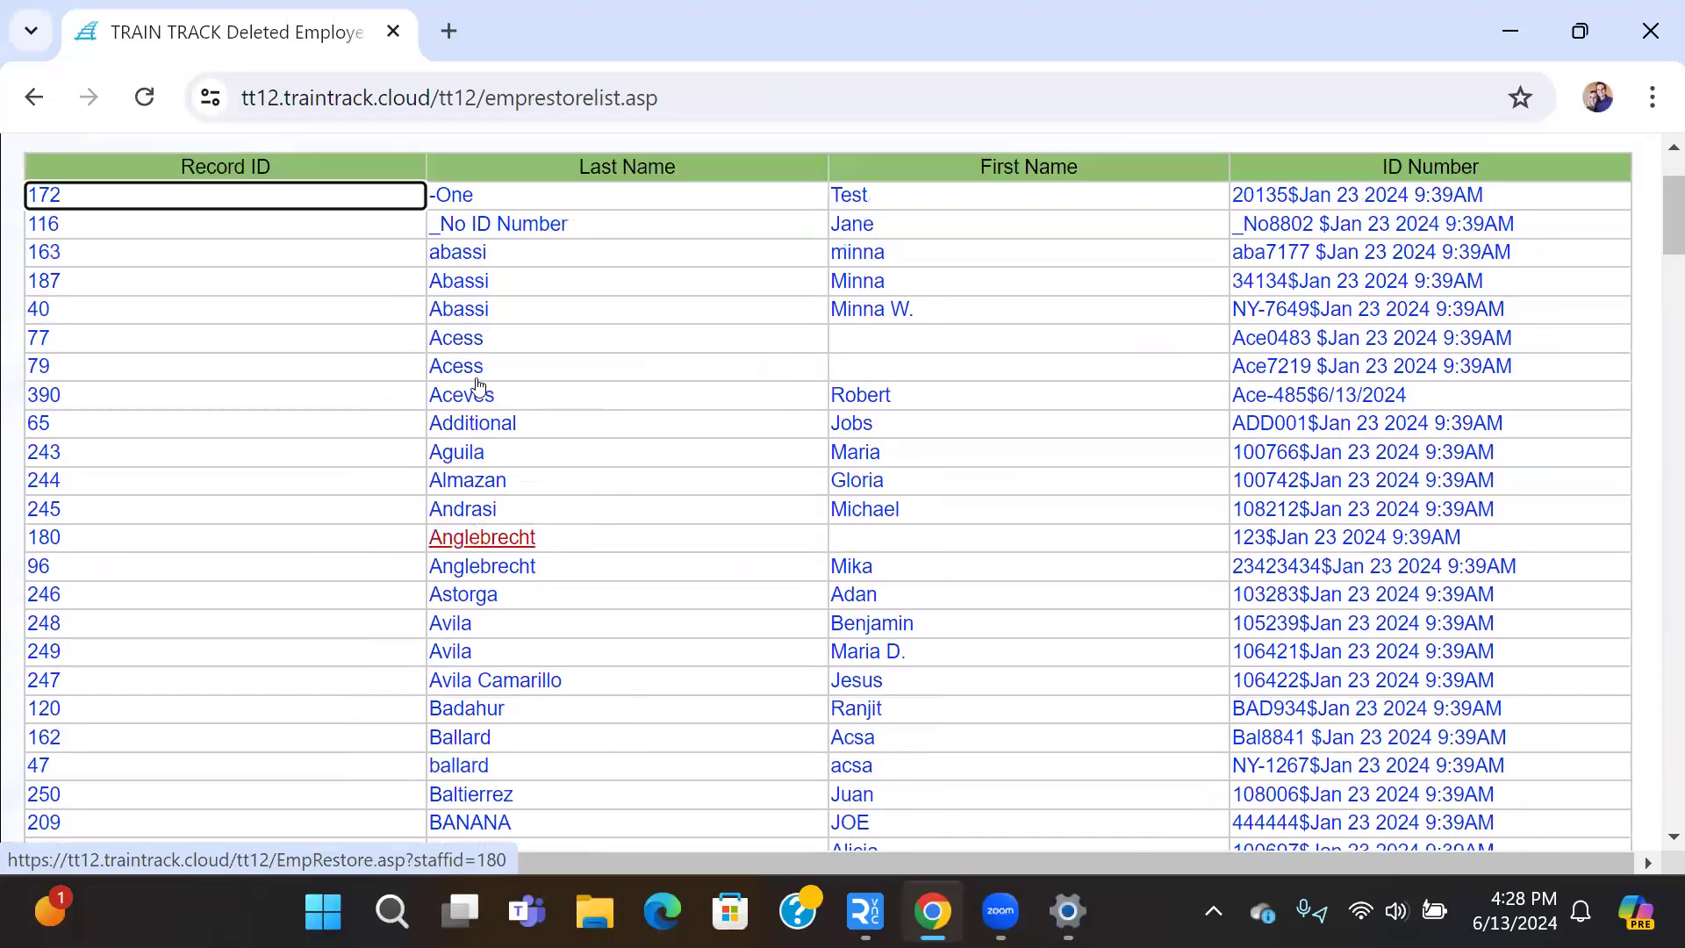
{"action": "left_click", "coordinate": [479, 396]}
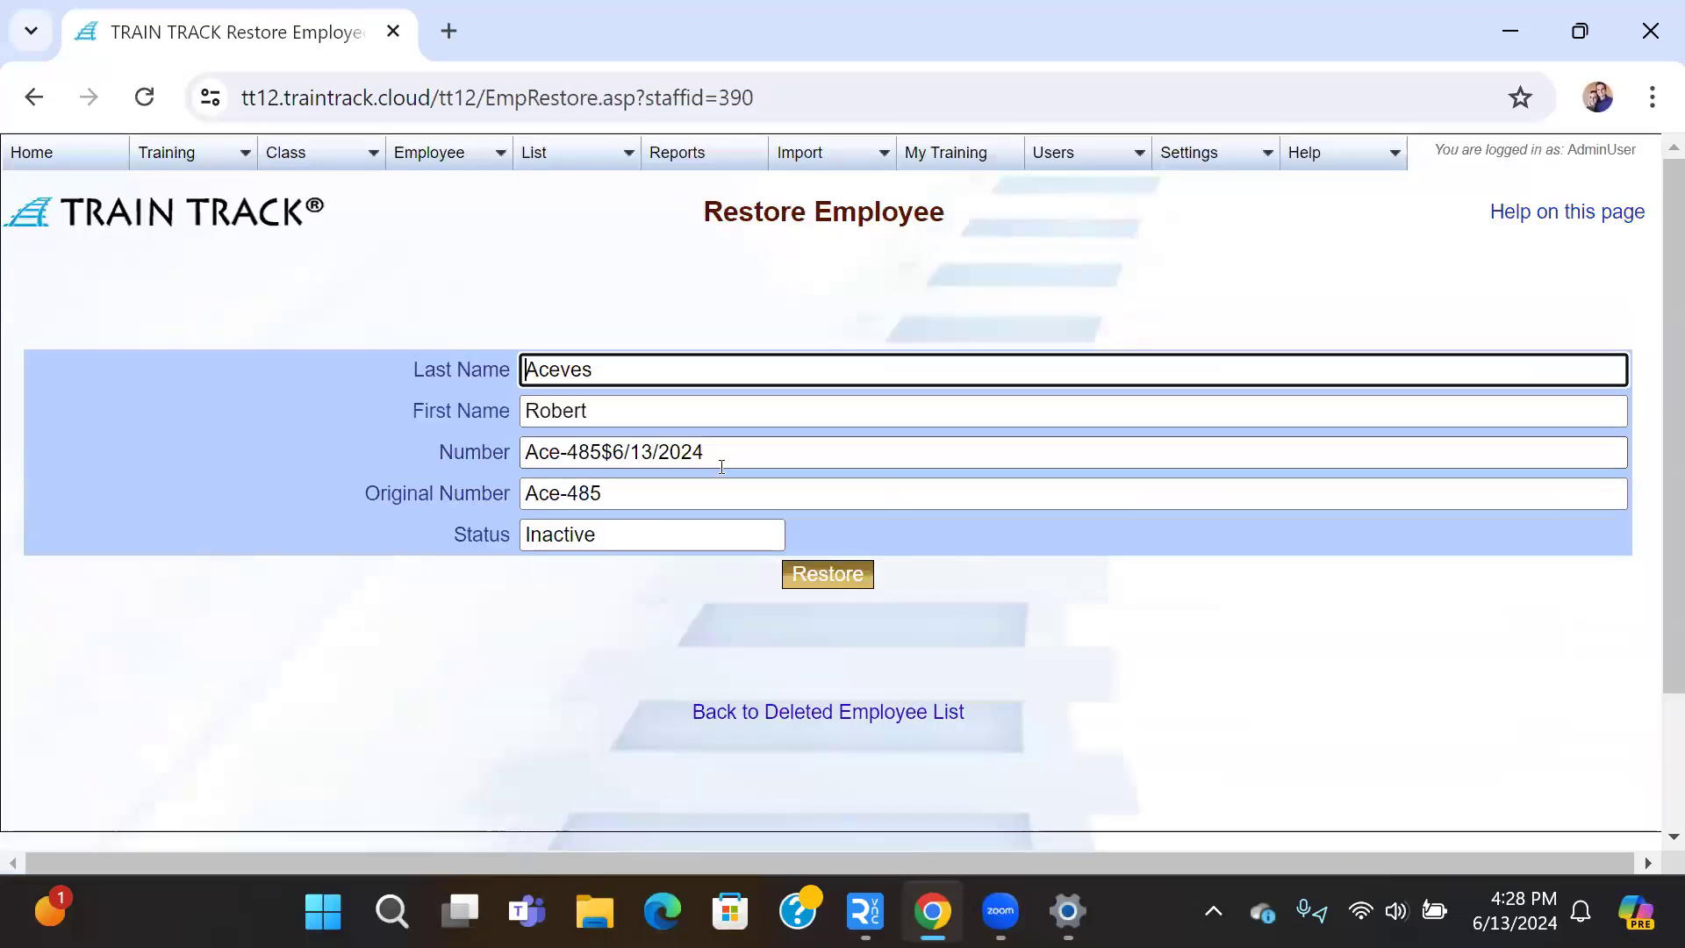
{"action": "left_click", "coordinate": [832, 574]}
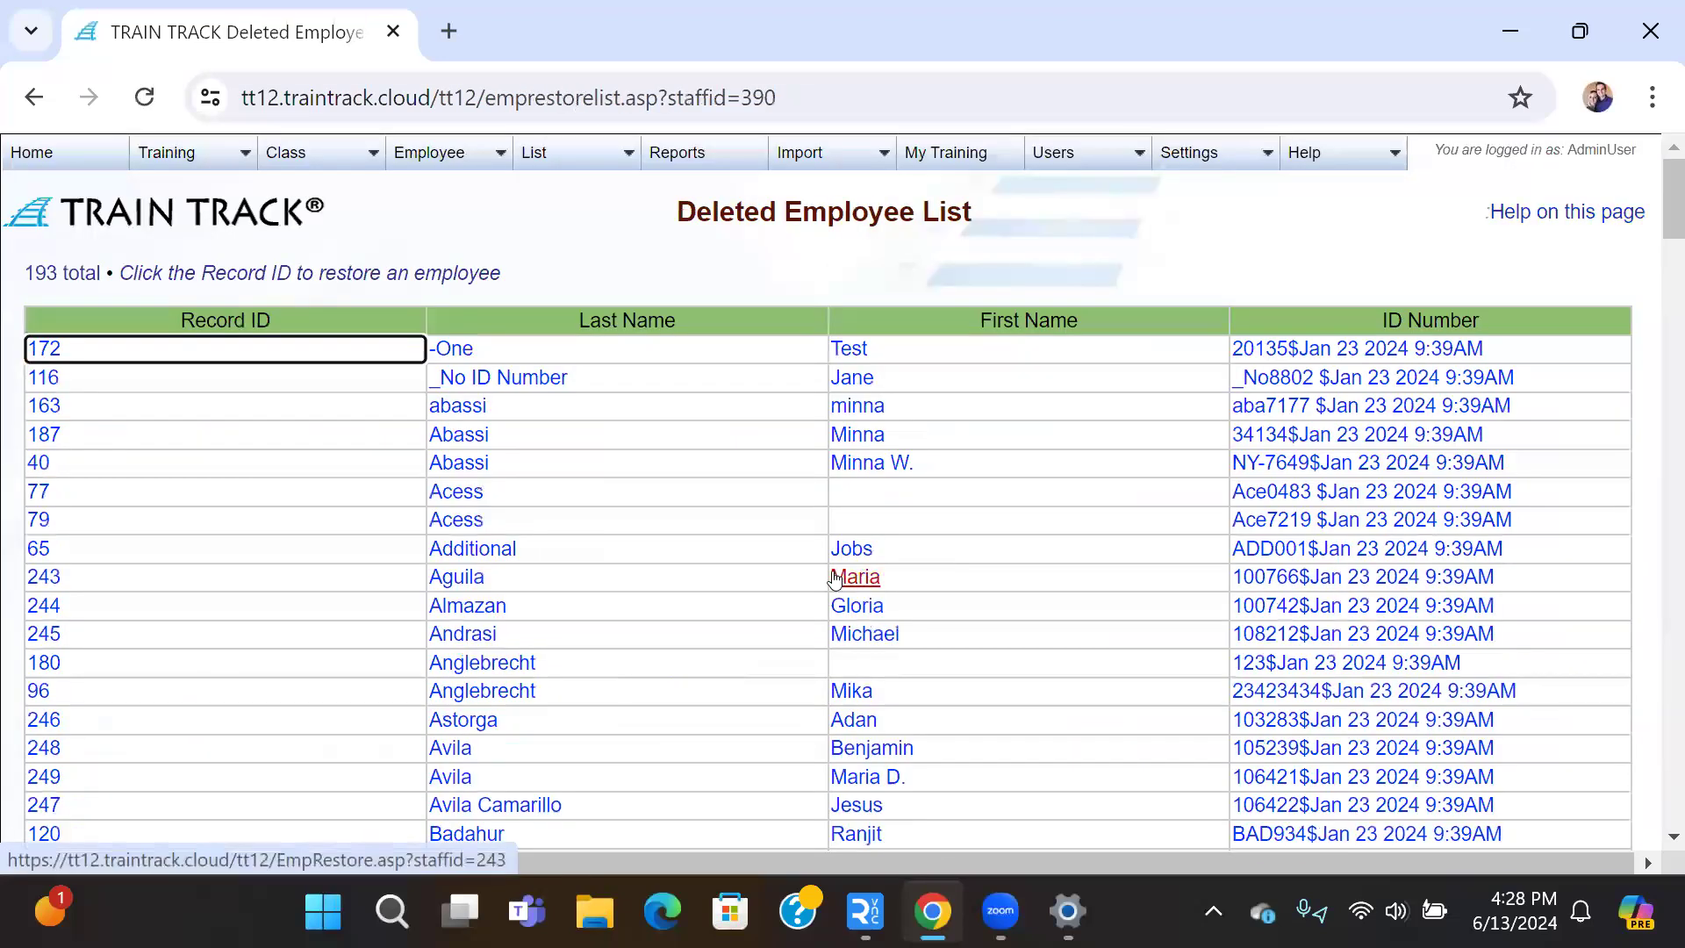
{"action": "left_click", "coordinate": [409, 156]}
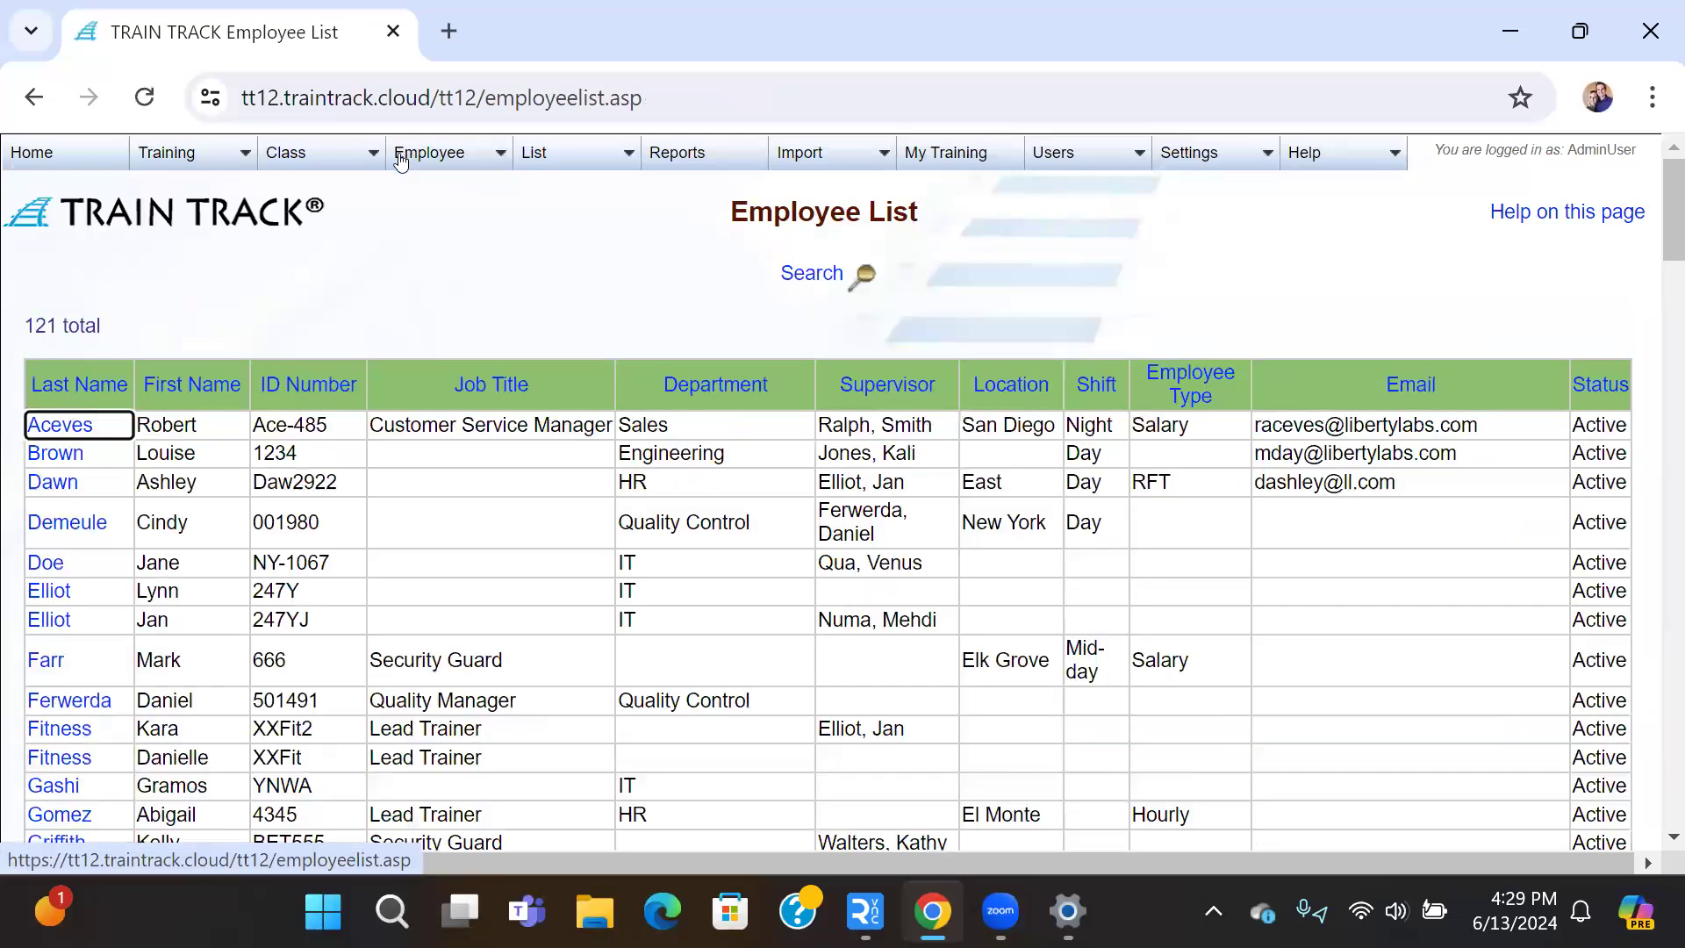
{"action": "left_click", "coordinate": [73, 430]}
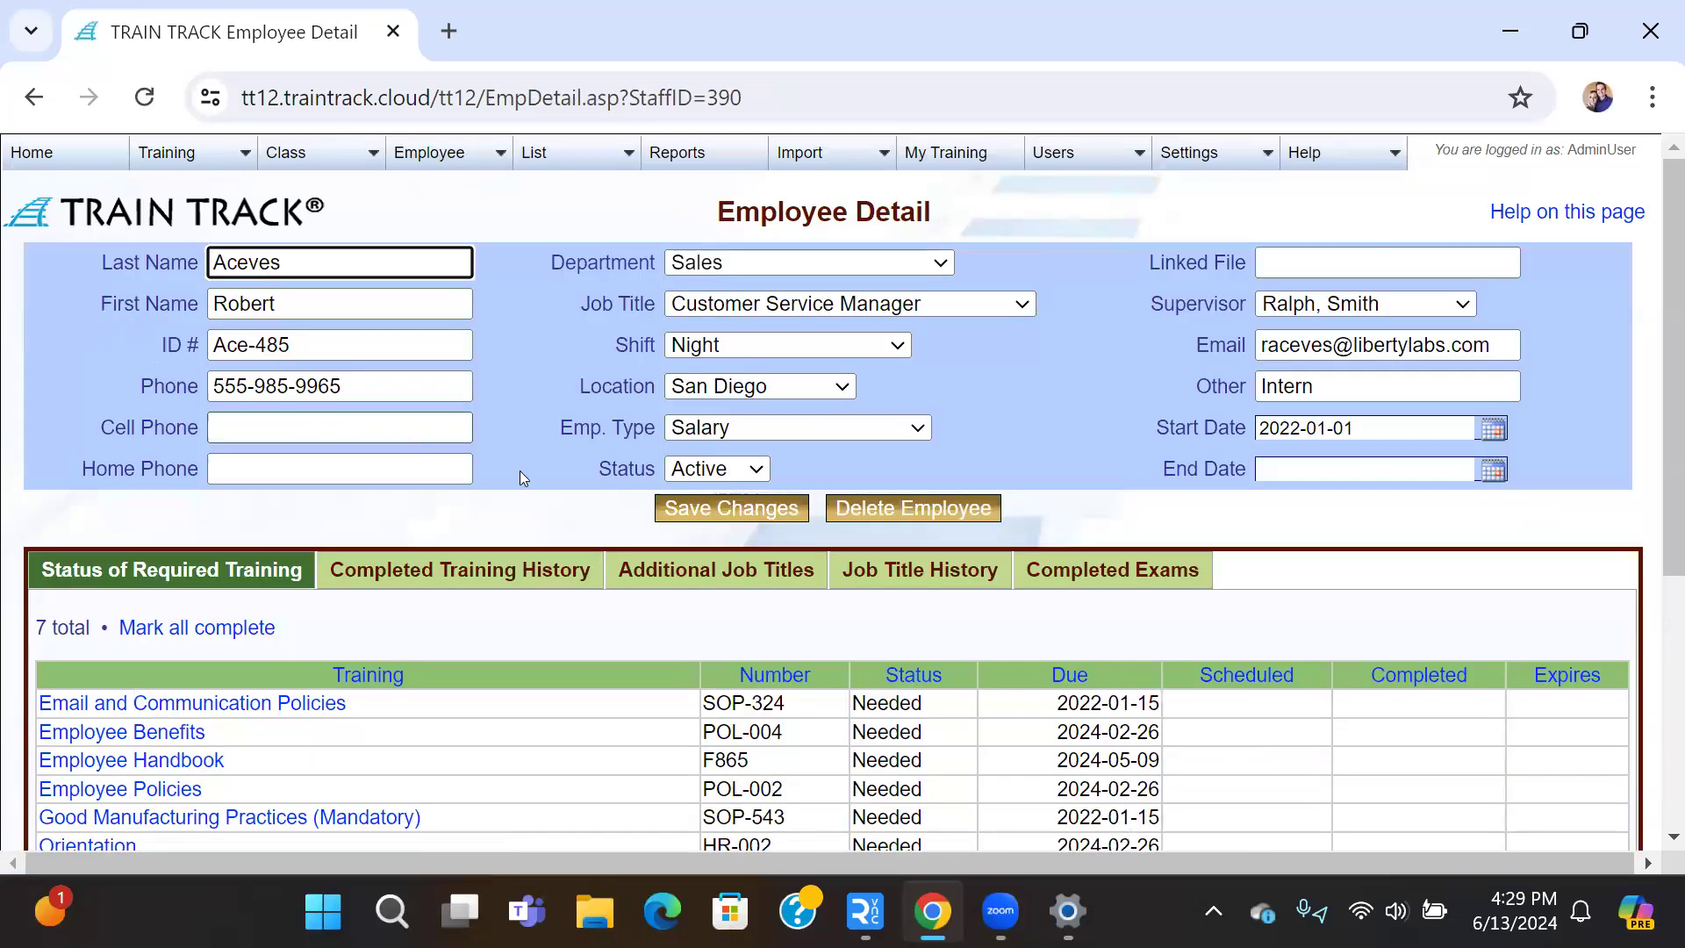